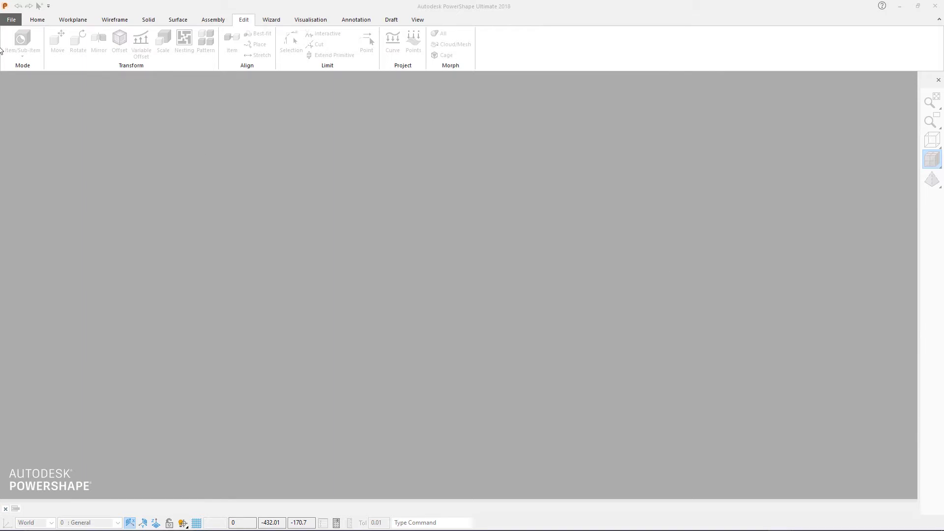
# Open the recent model Toy_Car_Surfaces_Stage1
pyautogui.click(12, 20)
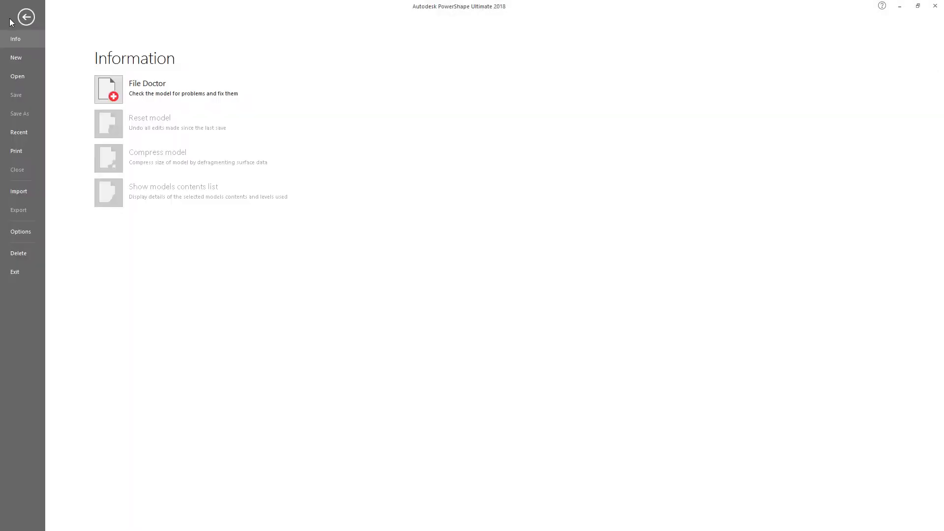
pyautogui.click(20, 133)
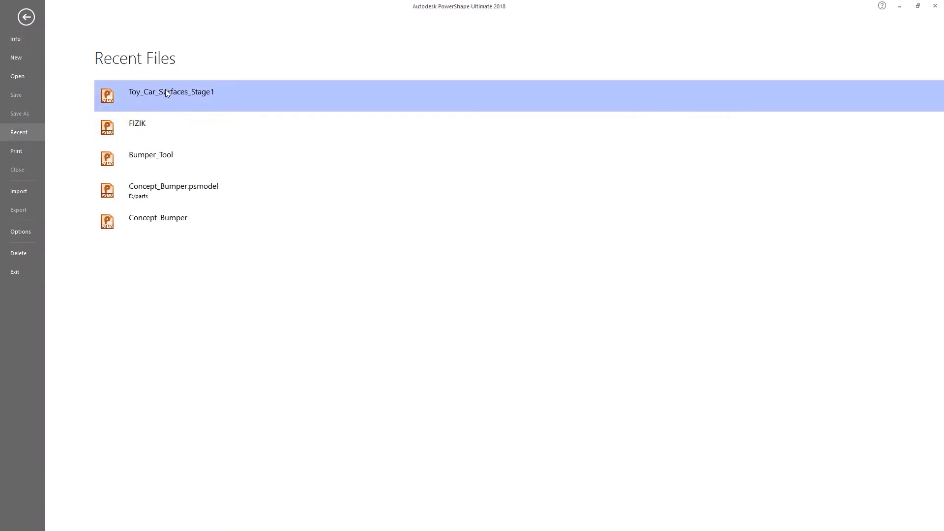
pyautogui.click(166, 91)
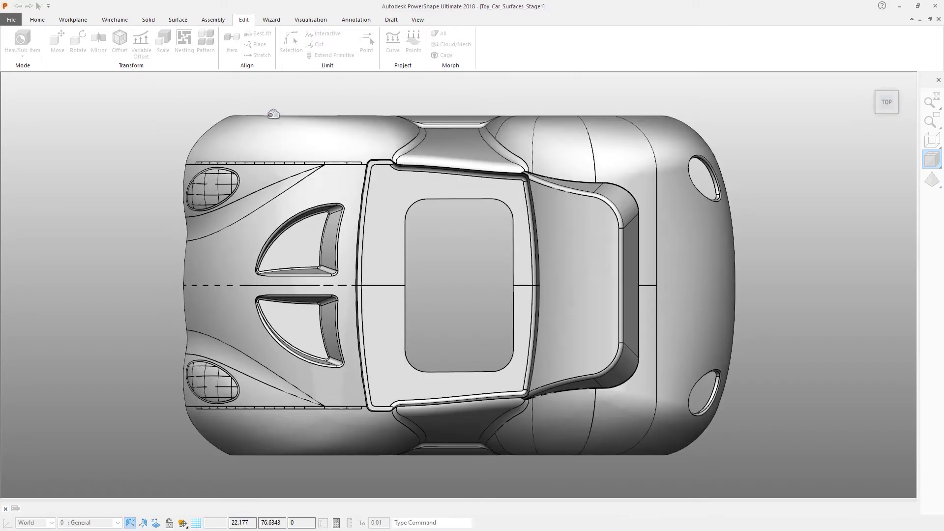
# Select the car body solid and turn on Undercut shading to analyse its draft
pyautogui.click(416, 204)
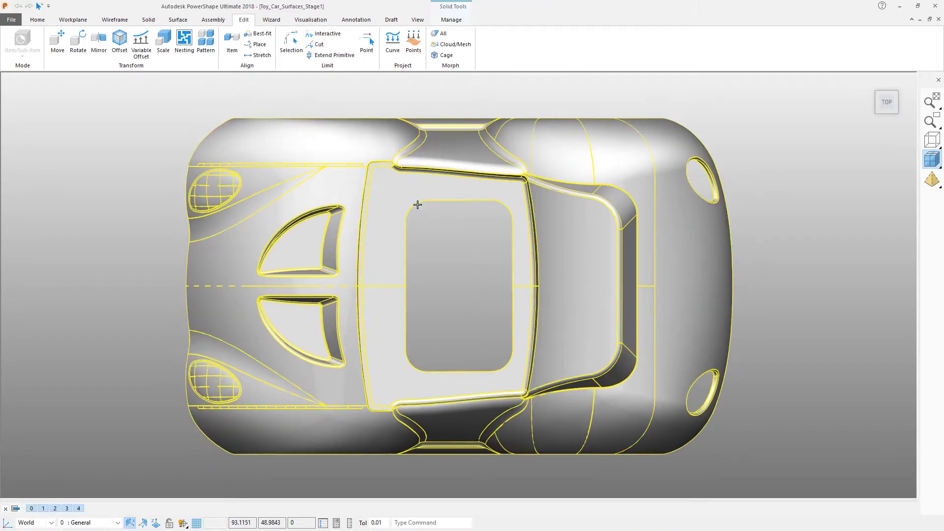
pyautogui.moveTo(417, 204); pyautogui.dragTo(325, 88, button='middle')
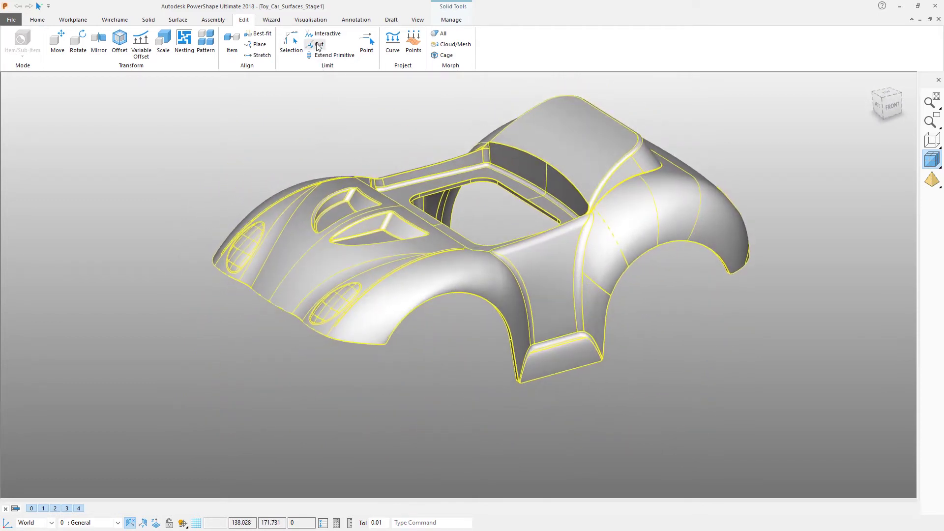
pyautogui.click(315, 22)
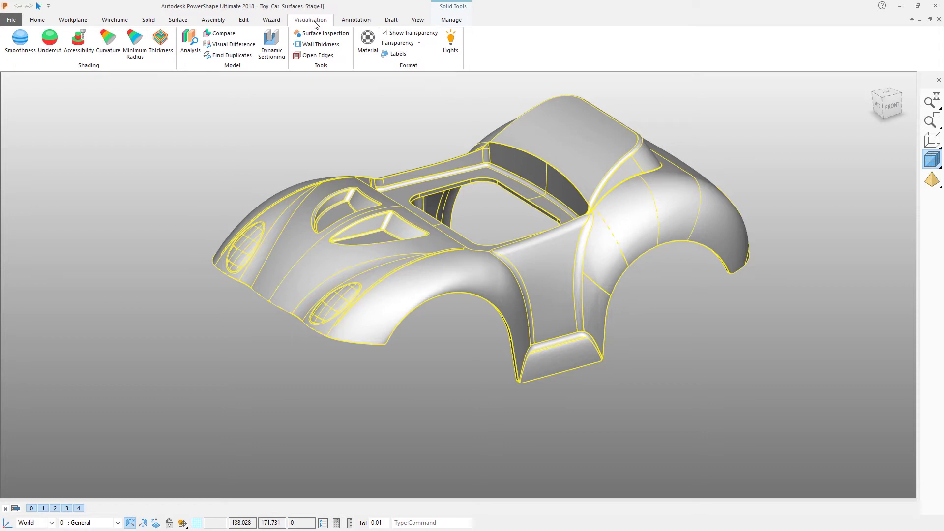
pyautogui.click(51, 42)
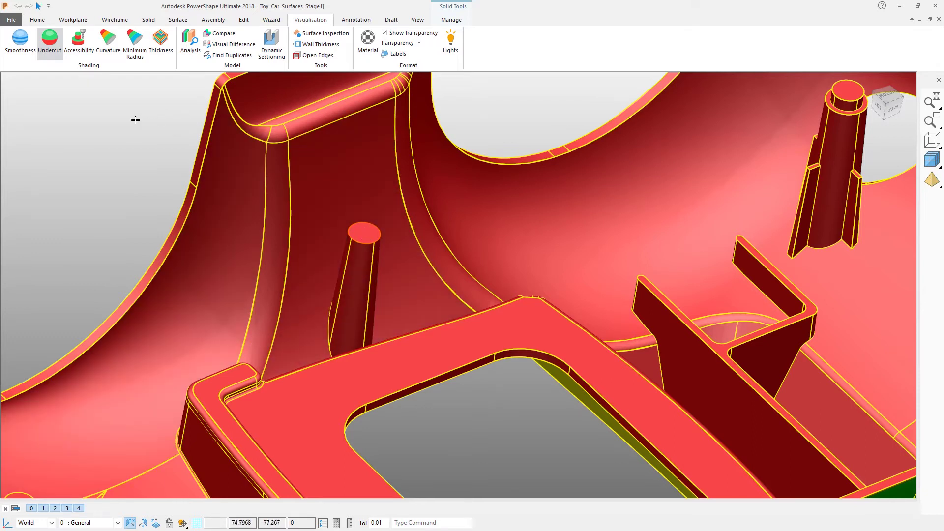
# Create an aligned workplane on the end face of the plain tapered peg inside the car body
pyautogui.click(72, 20)
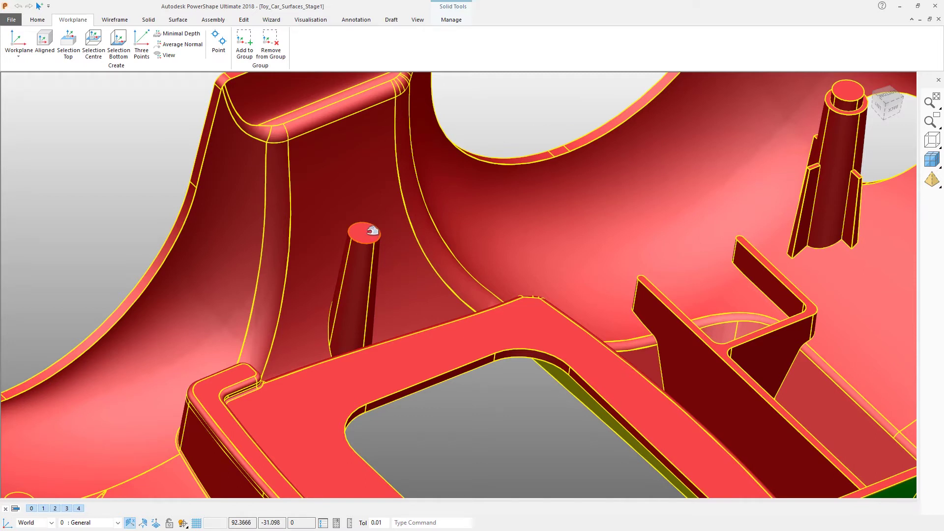
pyautogui.click(43, 42)
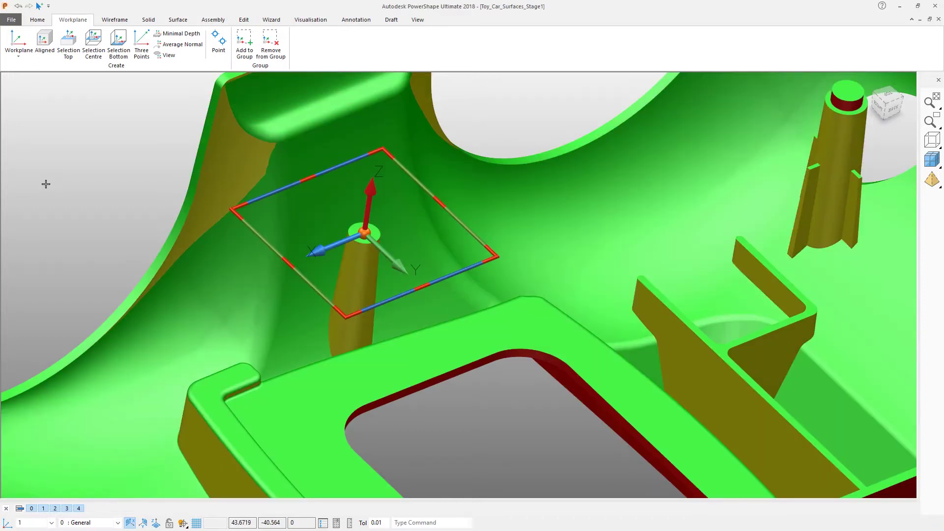
# Examine the undercut shading on the pegs and their support ribs inside the front of the car body
pyautogui.scroll(-1, 381, 225)
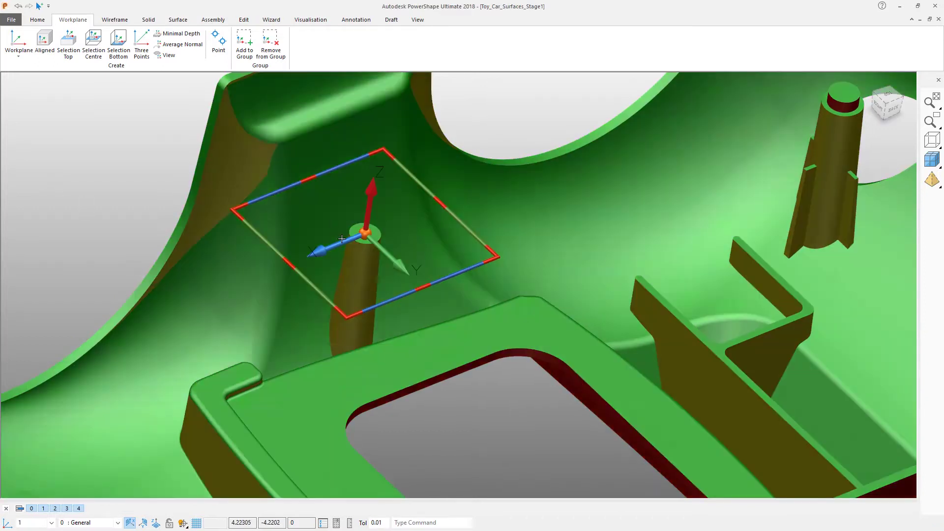
pyautogui.moveTo(381, 225)
pyautogui.keyDown('shift'); pyautogui.mouseDown(button='middle')
pyautogui.moveTo(394, 227)
pyautogui.moveTo(379, 230)
pyautogui.mouseUp(button='middle'); pyautogui.keyUp('shift')
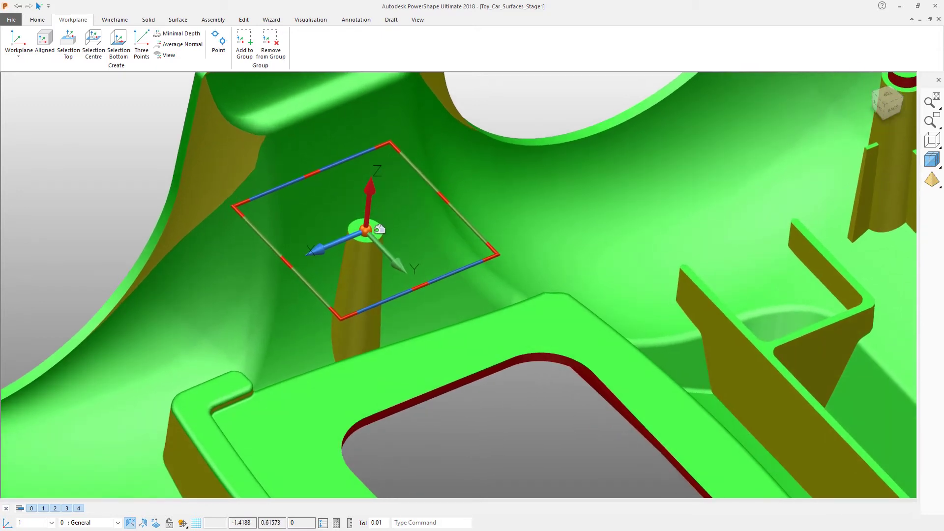
pyautogui.scroll(-5, 380, 226)
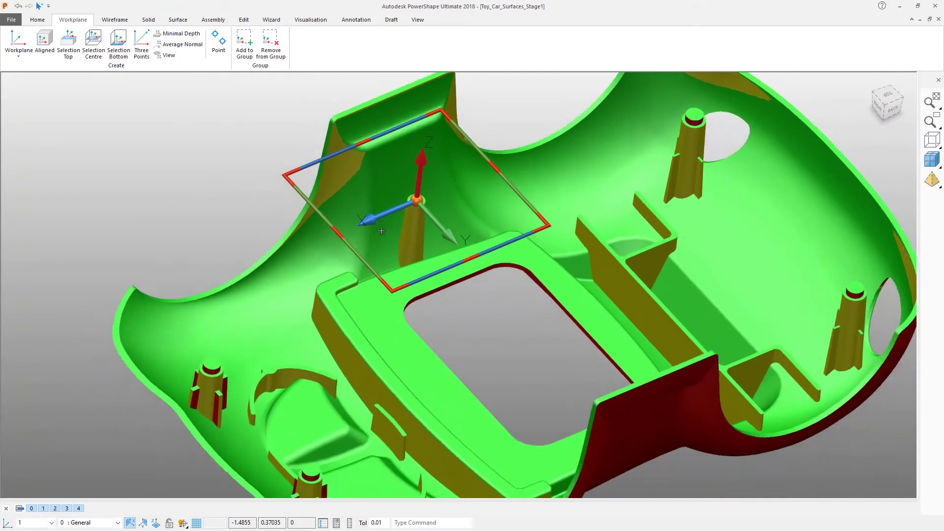
pyautogui.moveTo(381, 230); pyautogui.dragTo(244, 199, button='middle')
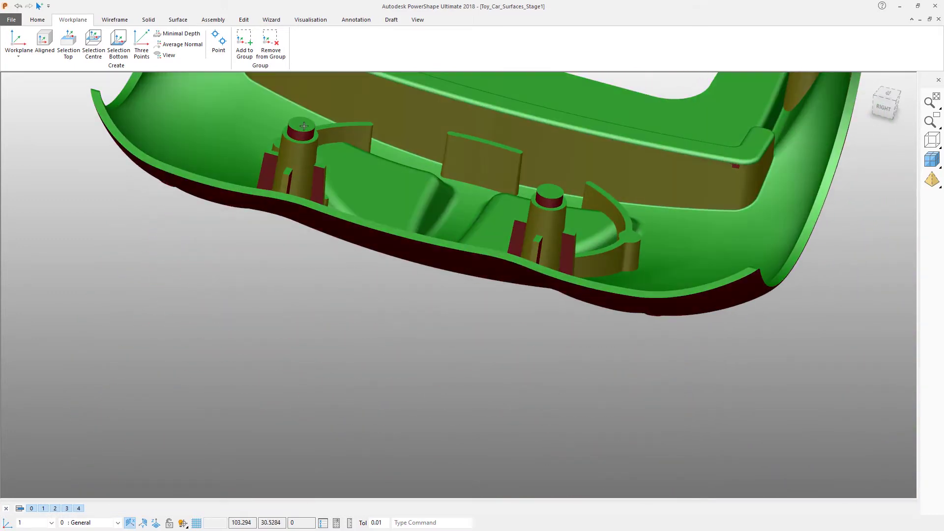
pyautogui.moveTo(538, 202)
pyautogui.mouseDown(button='middle')
pyautogui.moveTo(226, 195)
pyautogui.moveTo(242, 116)
pyautogui.moveTo(317, 158)
pyautogui.moveTo(381, 228)
pyautogui.mouseUp(button='middle')
pyautogui.scroll(3, 234, 183)
pyautogui.scroll(3, 242, 116)
pyautogui.scroll(1, 316, 159)
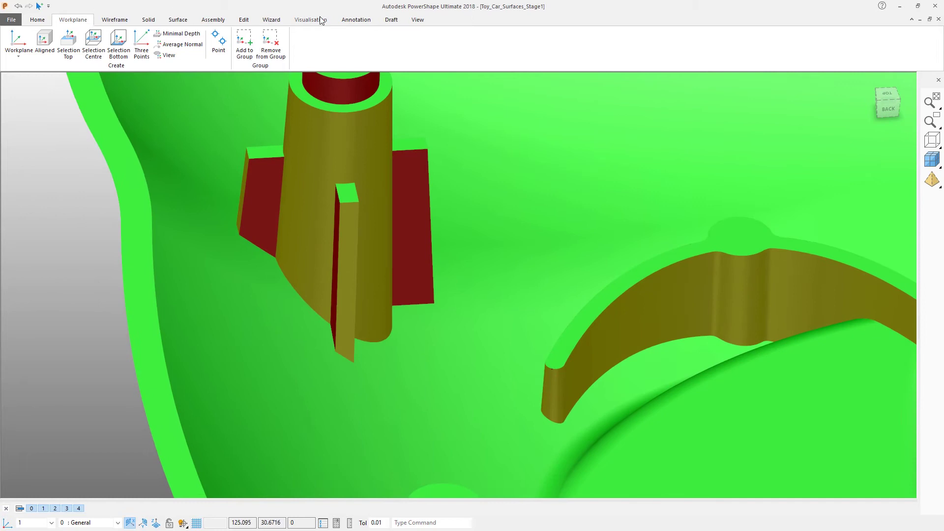
# Turn off Undercut shading and select the car body solid beside the ribbed front peg
pyautogui.click(311, 20)
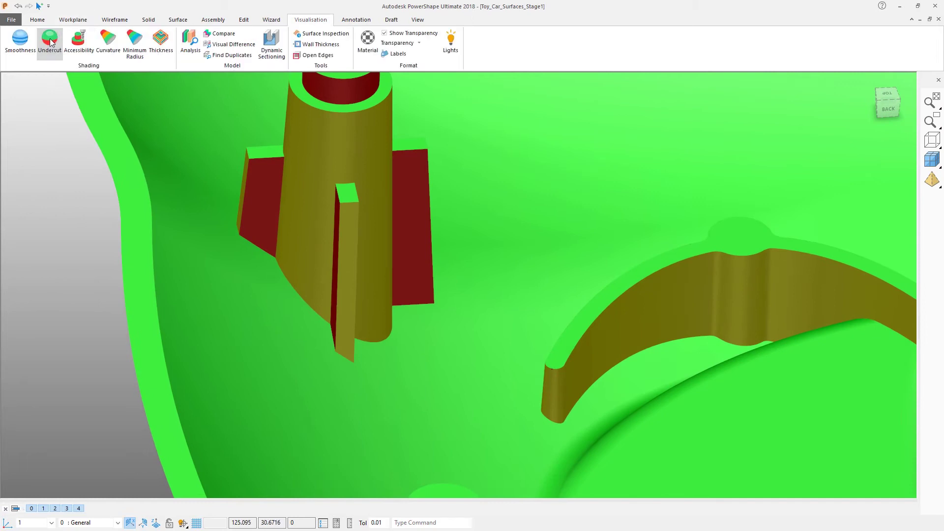
pyautogui.click(50, 41)
pyautogui.moveTo(401, 199); pyautogui.dragTo(428, 317, button='middle')
pyautogui.click(428, 319)
pyautogui.click(427, 319)
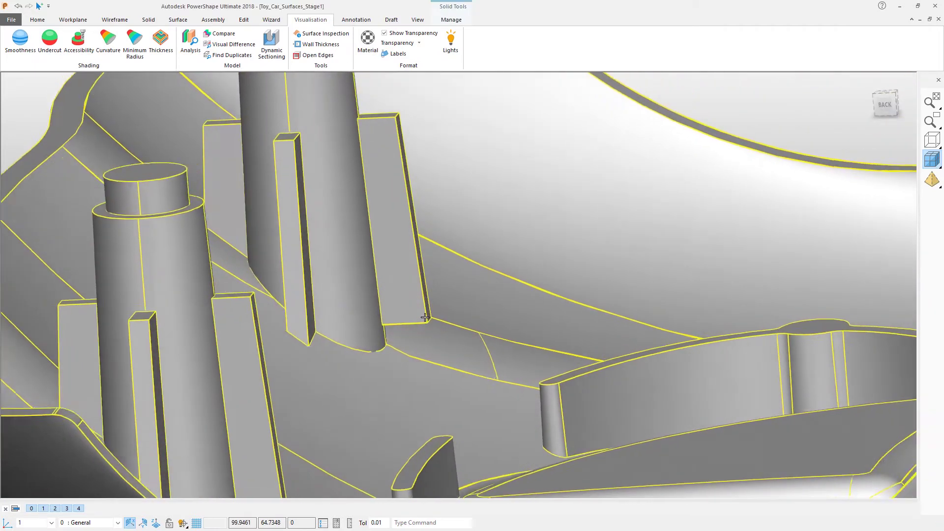
# Section the car body dynamically along the view axis with the front plane at about 43.44 to expose the first ribbed peg
pyautogui.moveTo(424, 317); pyautogui.dragTo(396, 227, button='middle')
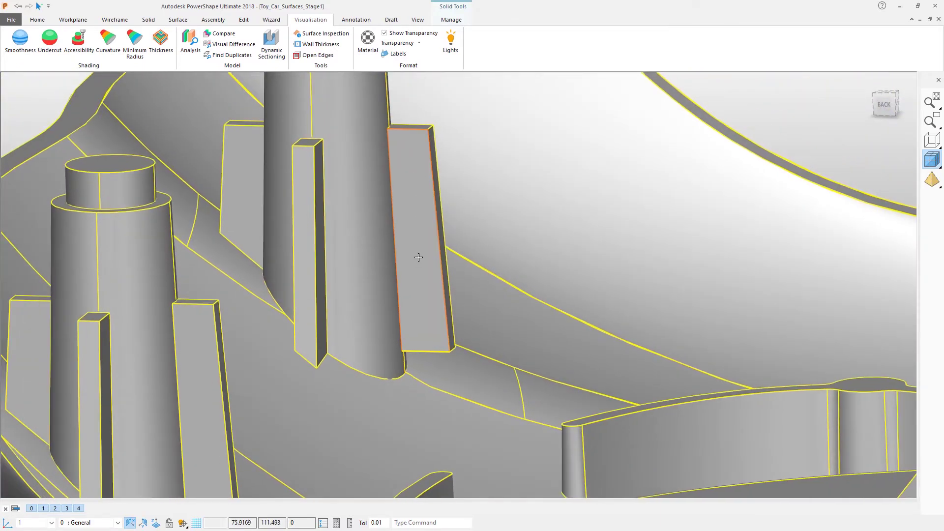
pyautogui.keyDown('ctrl'); pyautogui.moveTo(413, 196); pyautogui.dragTo(428, 230, button='middle'); pyautogui.keyUp('ctrl')
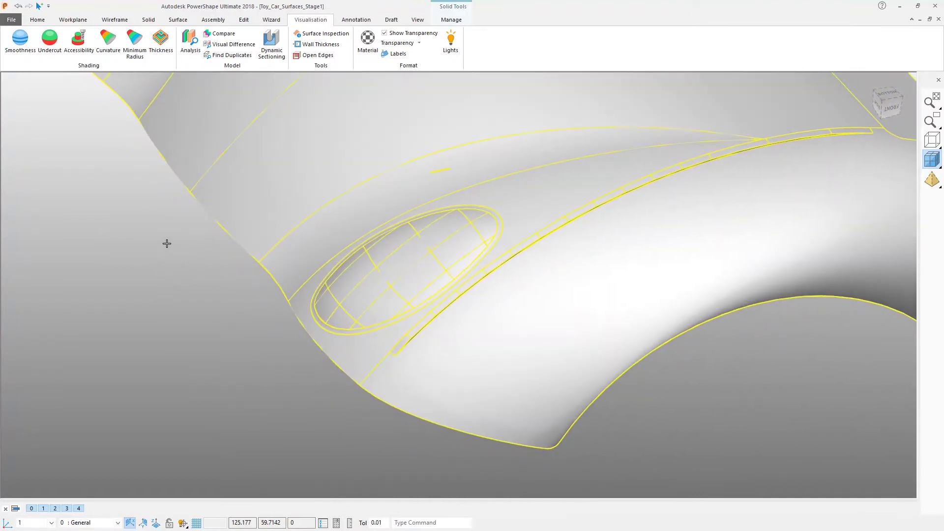
pyautogui.rightClick(166, 231)
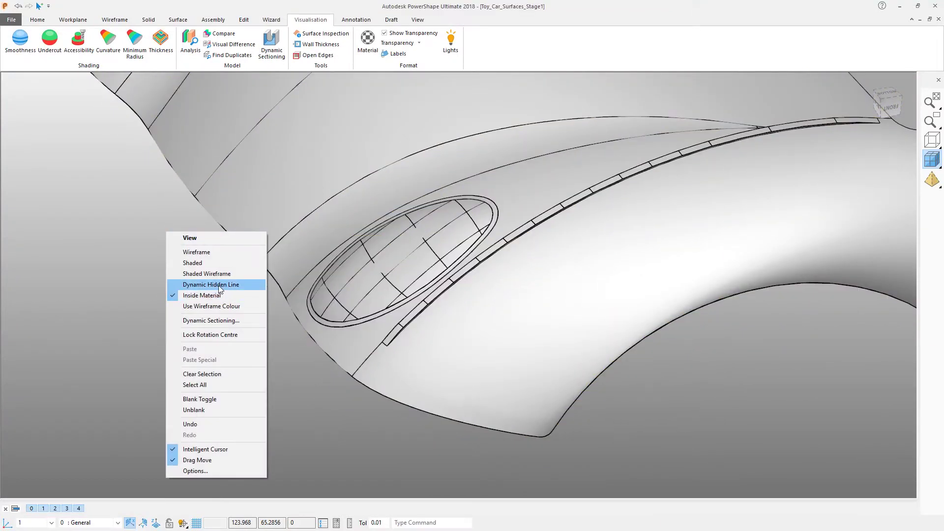
pyautogui.click(211, 320)
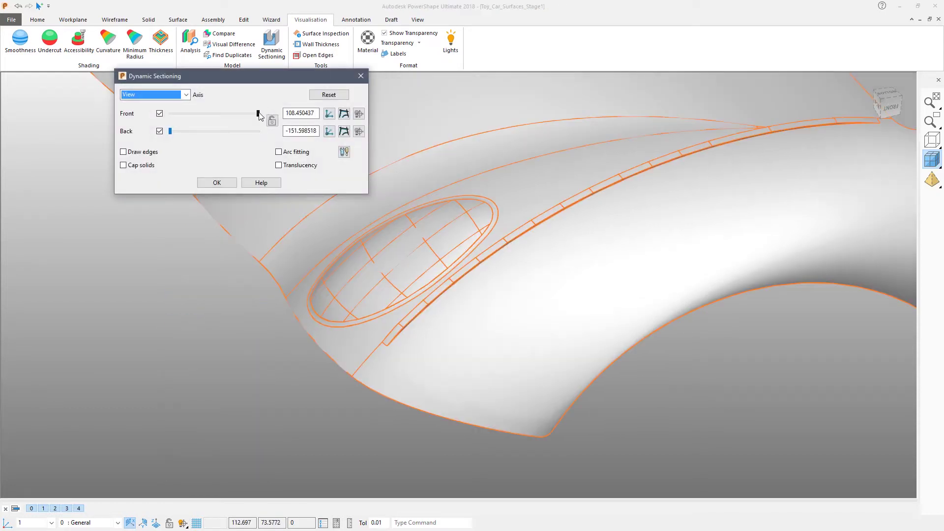
pyautogui.moveTo(253, 116); pyautogui.dragTo(237, 114)
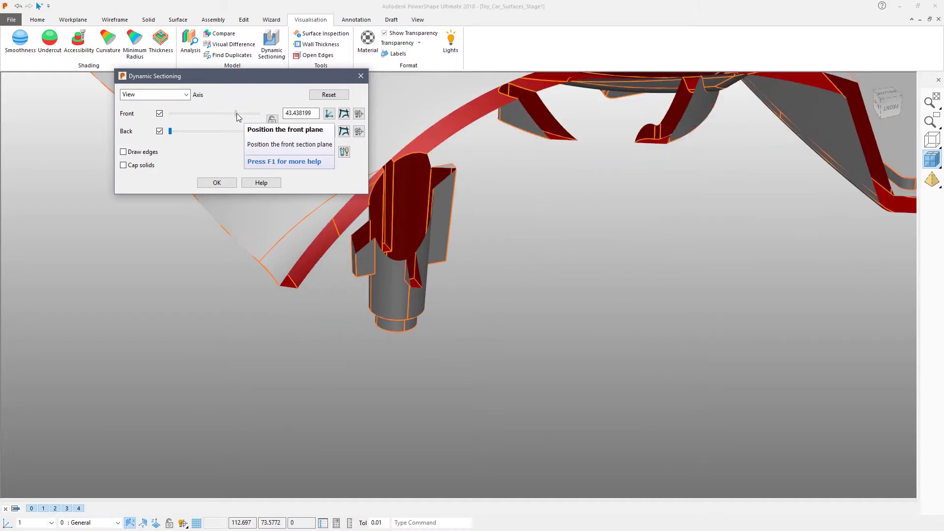
# Select the hidden base face of the protruding support rib on the sectioned peg
pyautogui.scroll(5, 467, 312)
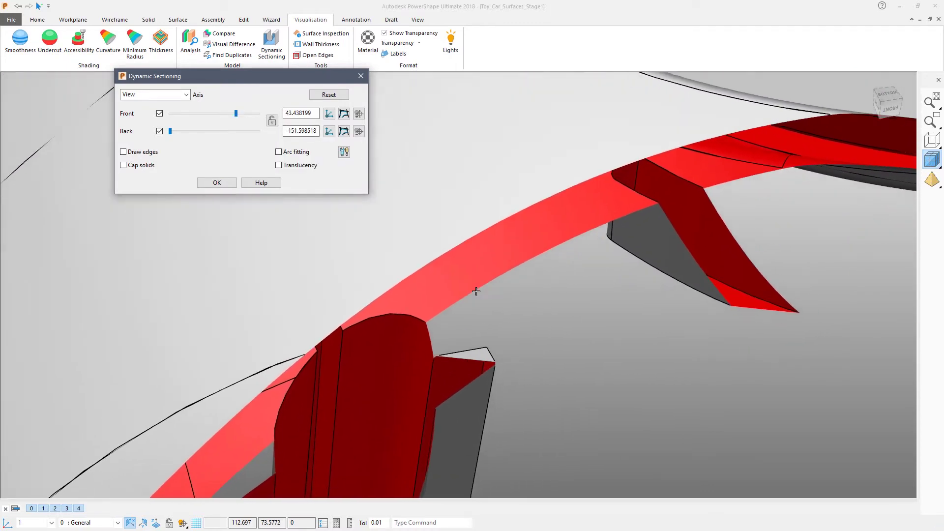
pyautogui.scroll(3, 472, 316)
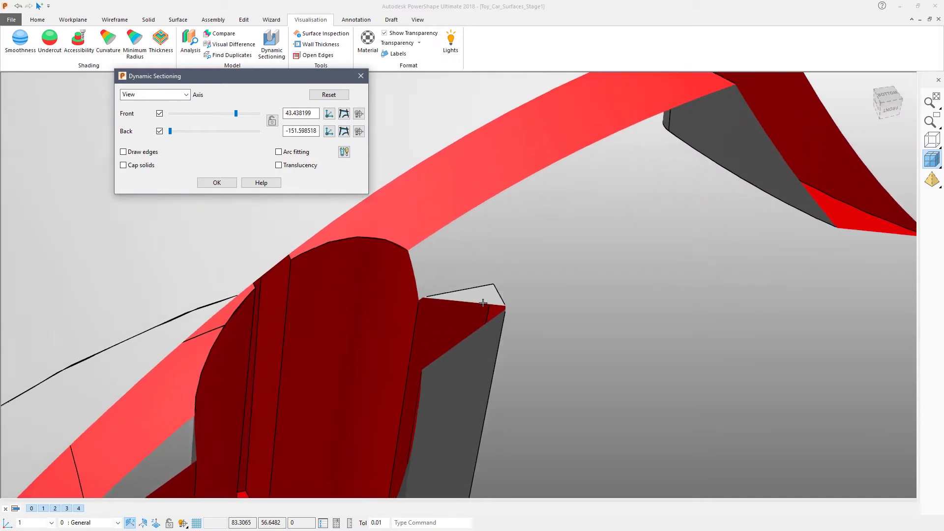
pyautogui.click(497, 346)
pyautogui.click(495, 346)
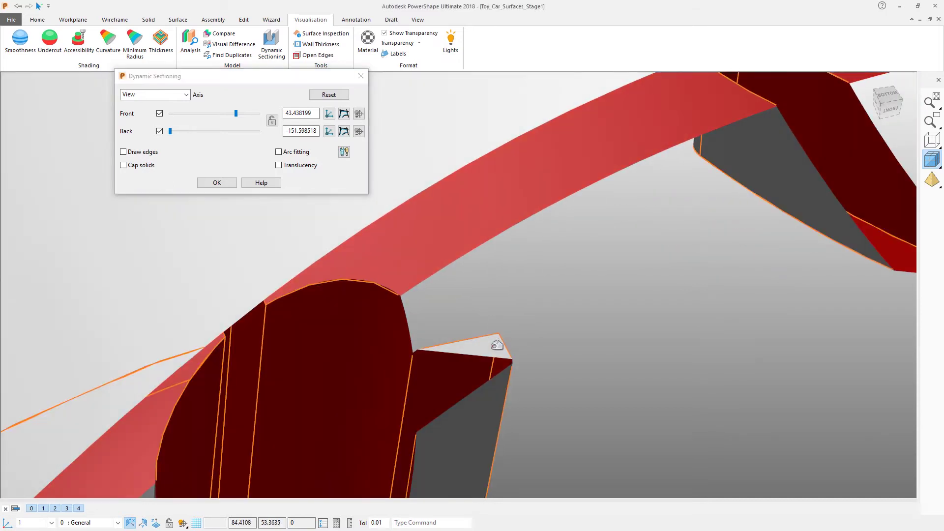
# Shift the front section plane to about -0.77, add the second peg's rib base face to the selection, and close Dynamic Sectioning
pyautogui.scroll(-5, 492, 335)
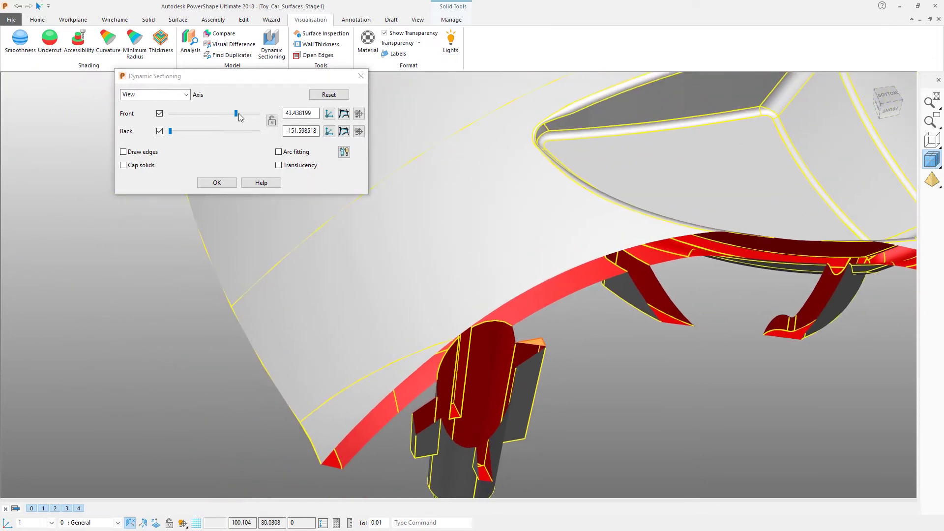
pyautogui.moveTo(239, 114); pyautogui.dragTo(221, 114)
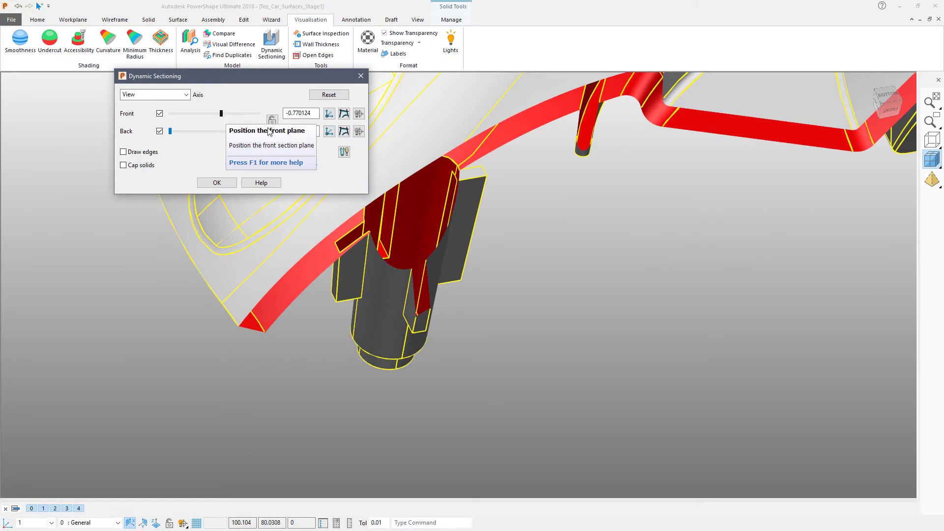
pyautogui.scroll(6, 518, 185)
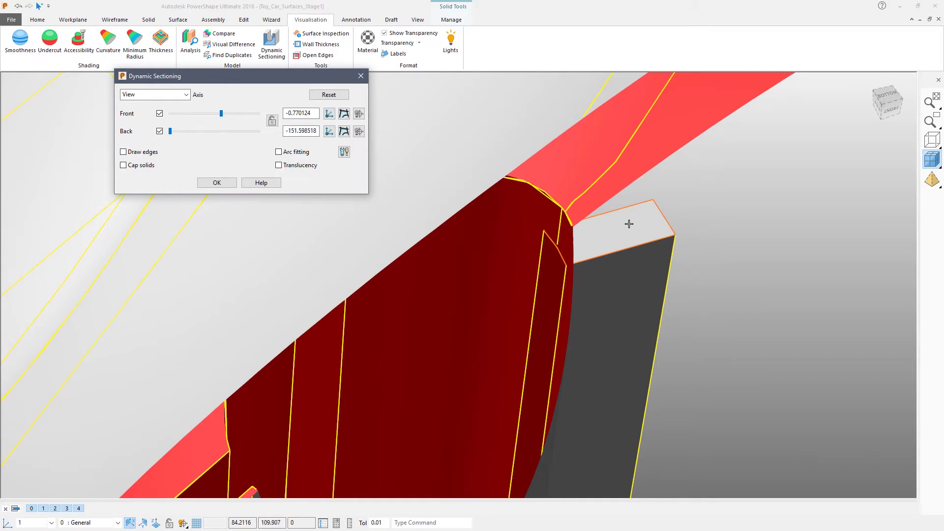
pyautogui.click(628, 224)
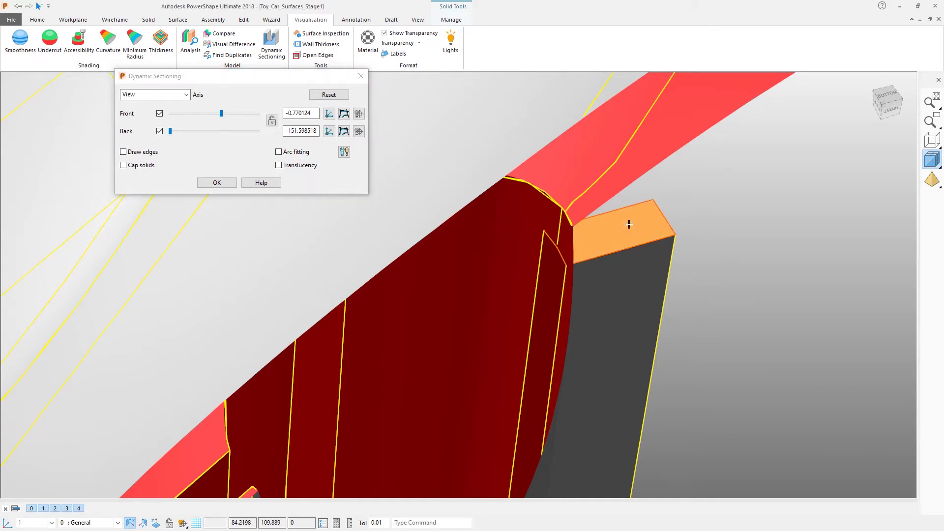
pyautogui.click(216, 183)
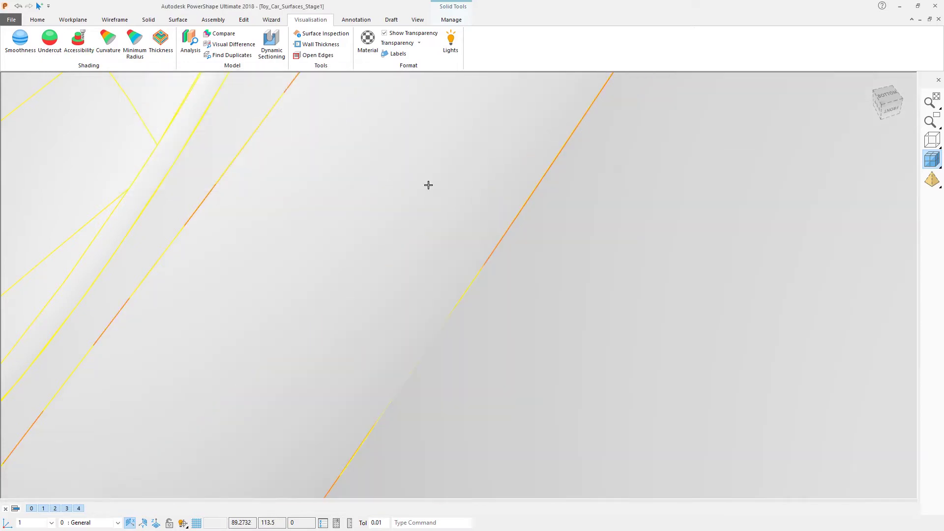
# Move the two selected rib base faces by -5 along Z and close the Move command
pyautogui.scroll(-5, 427, 187)
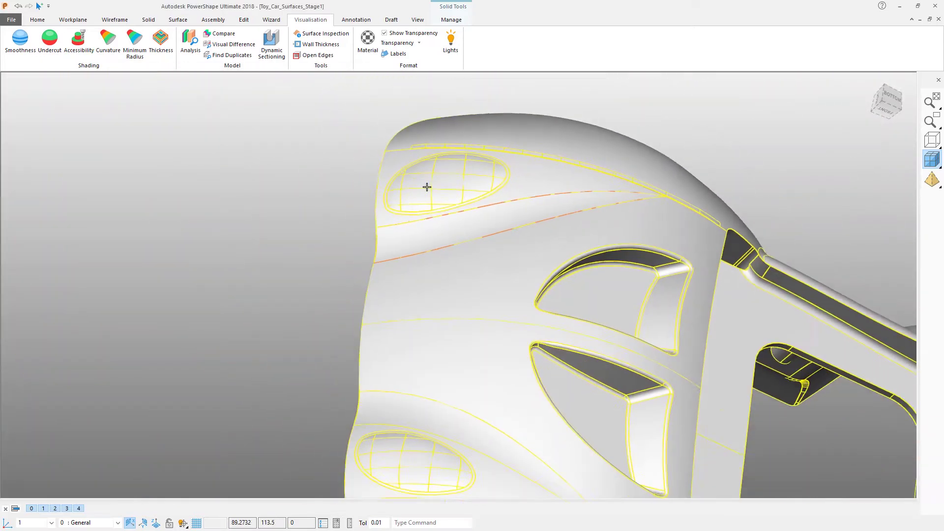
pyautogui.moveTo(427, 187); pyautogui.dragTo(220, 118, button='middle')
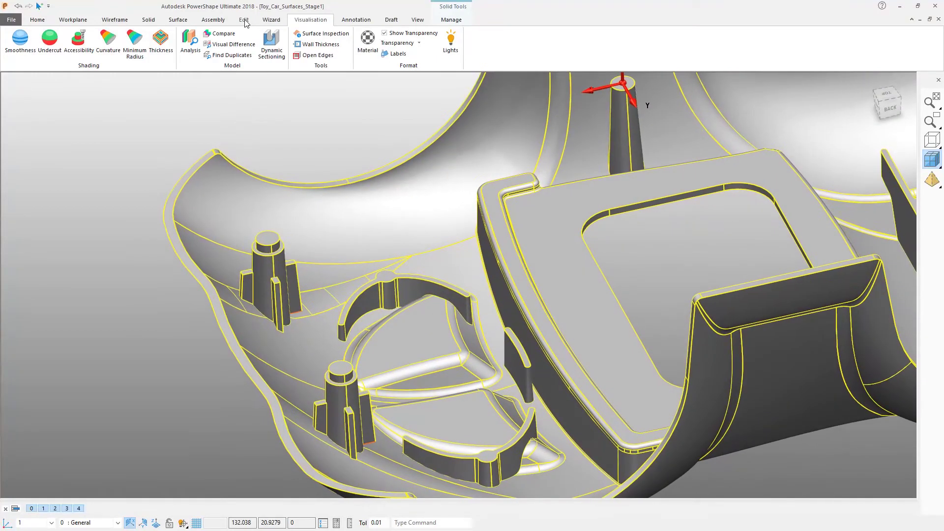
pyautogui.click(244, 20)
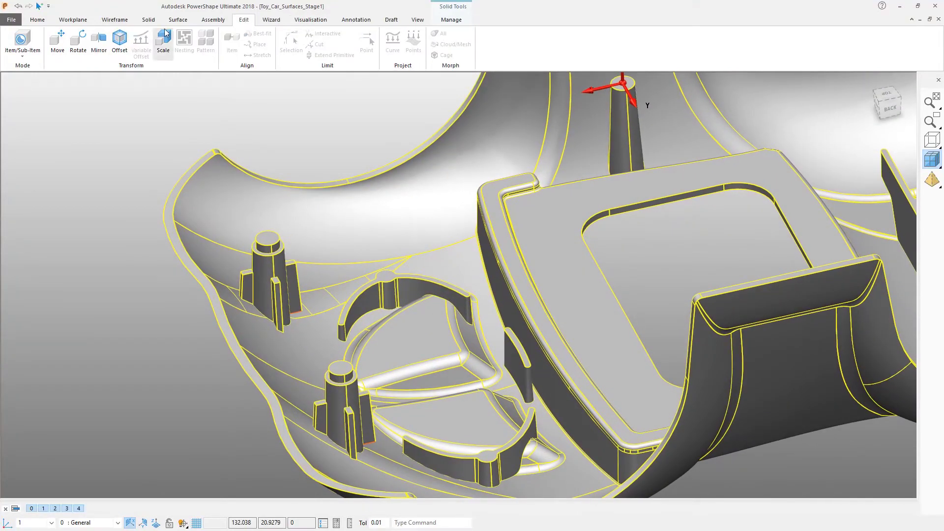
pyautogui.click(55, 43)
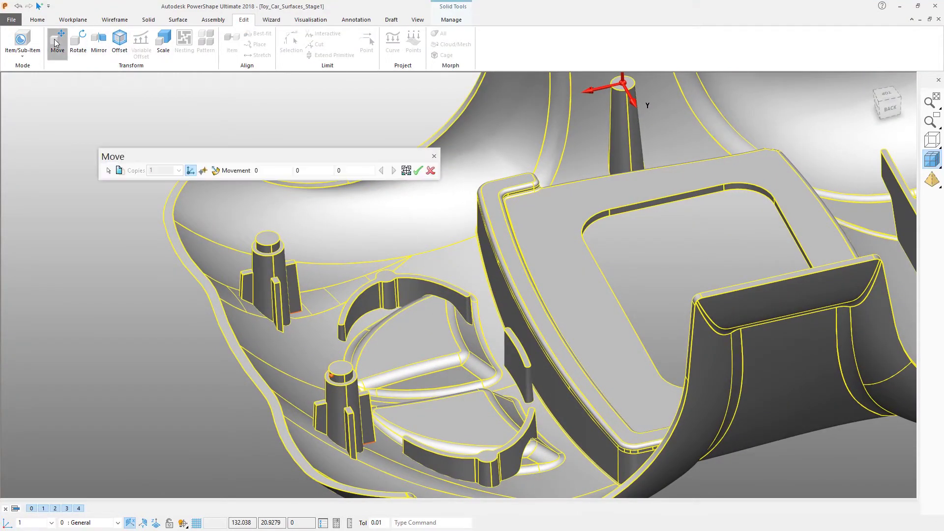
pyautogui.click(348, 172)
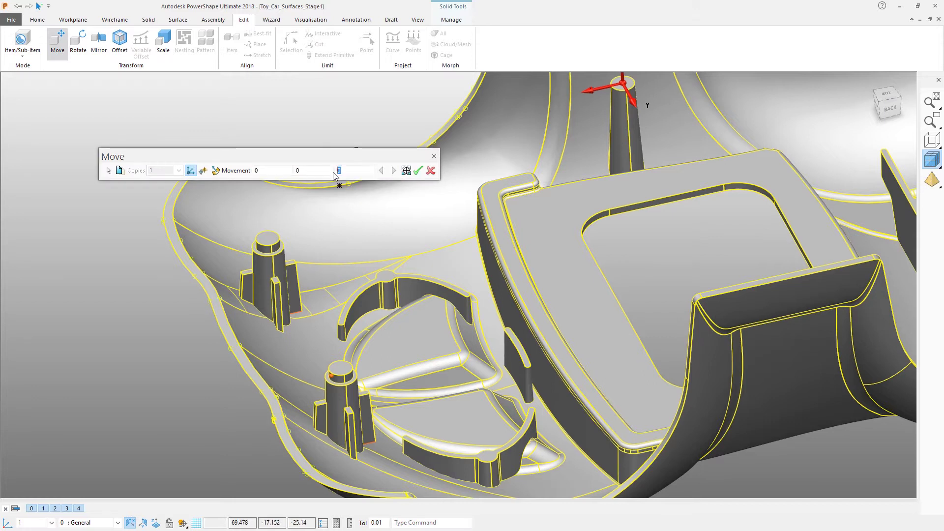
pyautogui.write('-5')
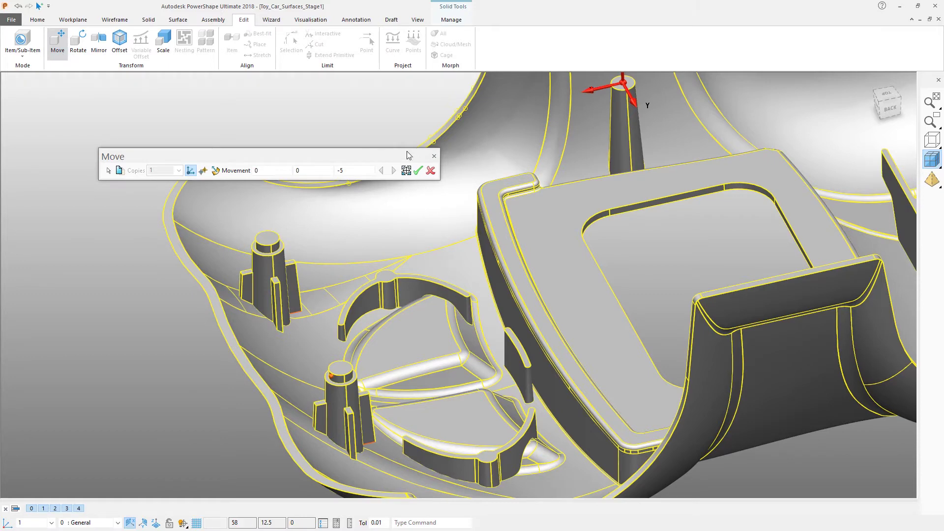
pyautogui.moveTo(408, 157); pyautogui.dragTo(406, 135)
pyautogui.moveTo(383, 204)
pyautogui.mouseDown(button='middle')
pyautogui.moveTo(352, 274)
pyautogui.moveTo(381, 316)
pyautogui.moveTo(381, 297)
pyautogui.moveTo(411, 297)
pyautogui.moveTo(411, 207)
pyautogui.moveTo(411, 219)
pyautogui.moveTo(259, 206)
pyautogui.moveTo(400, 213)
pyautogui.moveTo(395, 191)
pyautogui.moveTo(387, 200)
pyautogui.mouseUp(button='middle')
pyautogui.scroll(2, 351, 273)
pyautogui.scroll(5, 447, 260)
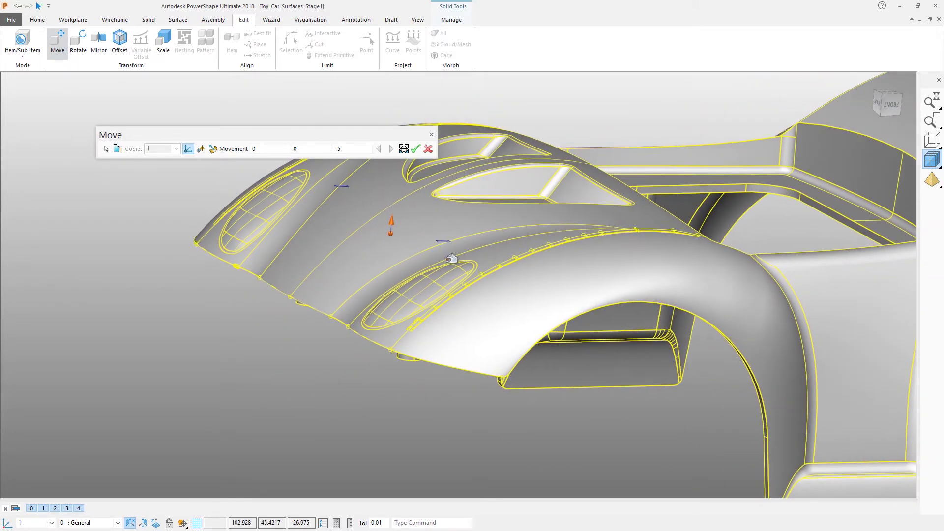
pyautogui.scroll(5, 448, 260)
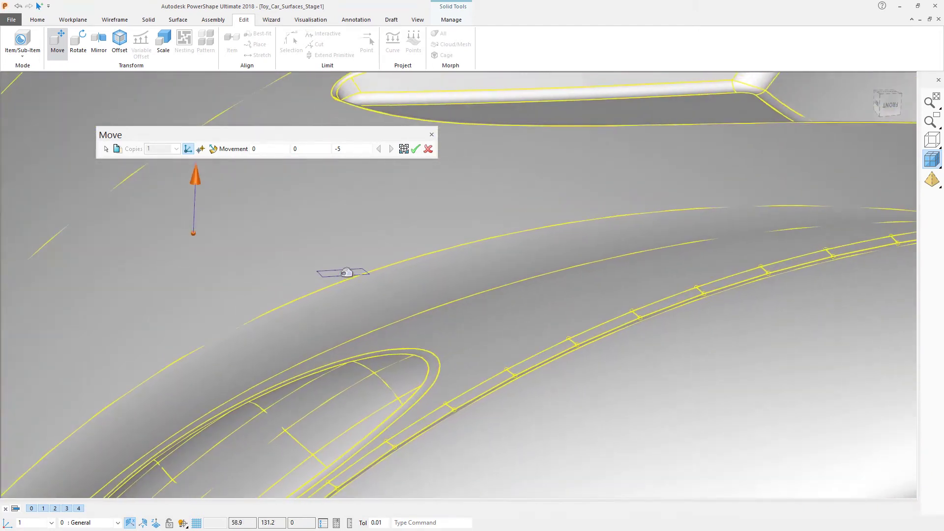
pyautogui.click(418, 150)
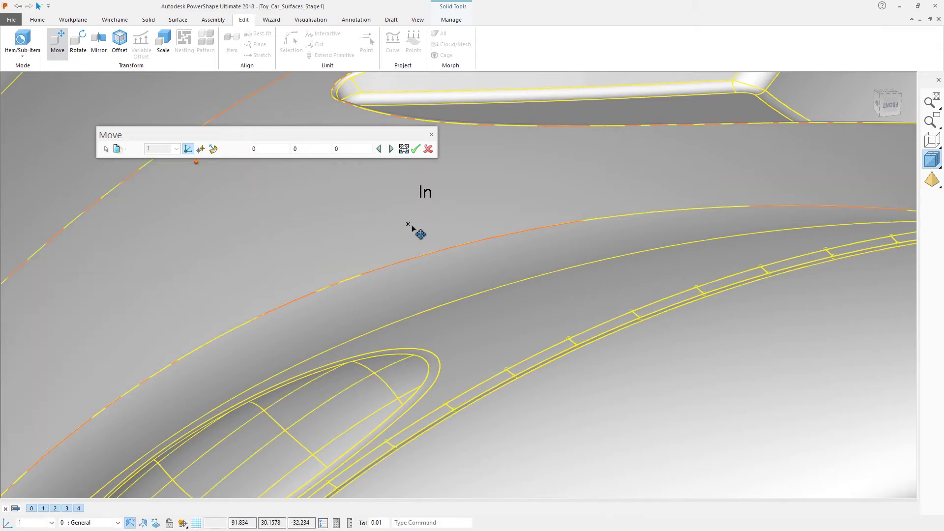
pyautogui.scroll(-5, 411, 226)
pyautogui.moveTo(412, 272); pyautogui.dragTo(316, 256, button='middle')
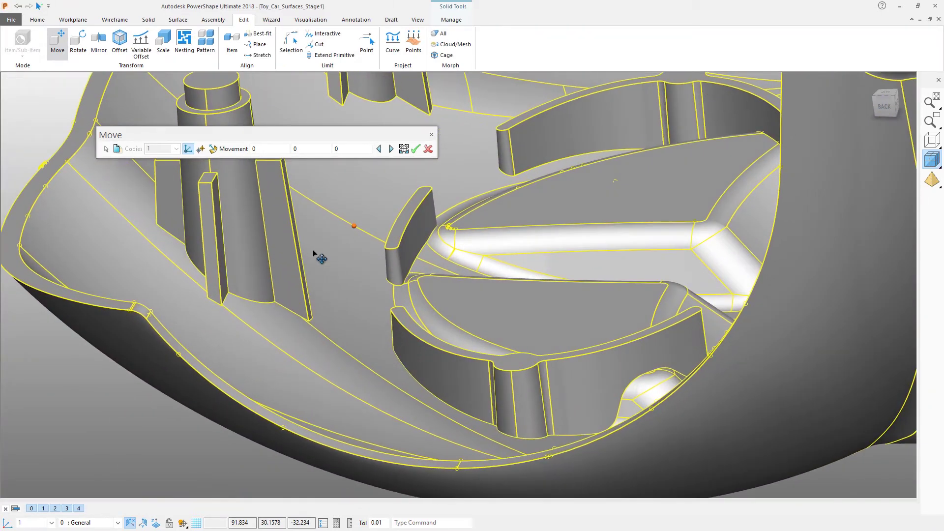
pyautogui.moveTo(307, 305); pyautogui.dragTo(502, 144, button='middle')
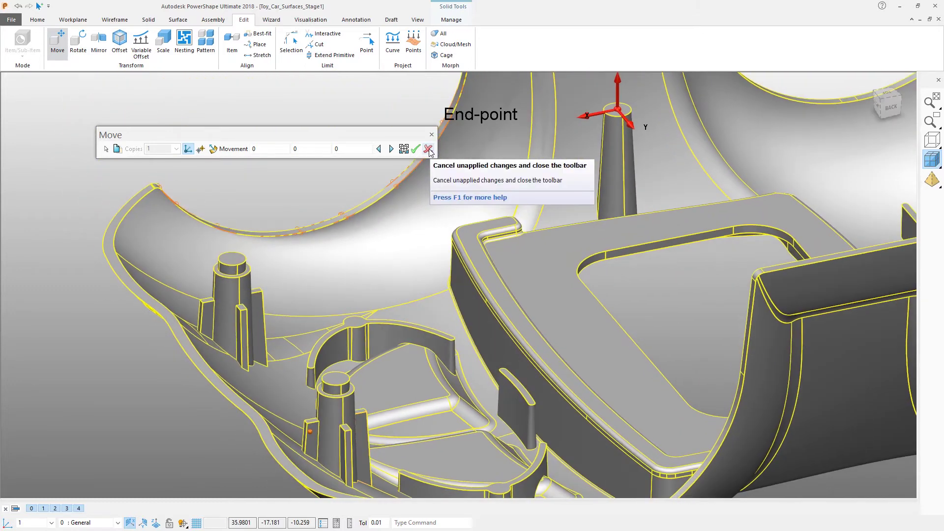
pyautogui.click(429, 149)
# Select the side faces of the support ribs around the first front peg that share one viewing side
pyautogui.moveTo(322, 112); pyautogui.dragTo(354, 177, button='middle')
pyautogui.keyDown('shift'); pyautogui.moveTo(243, 300); pyautogui.dragTo(304, 159, button='middle'); pyautogui.keyUp('shift')
pyautogui.scroll(5, 264, 219)
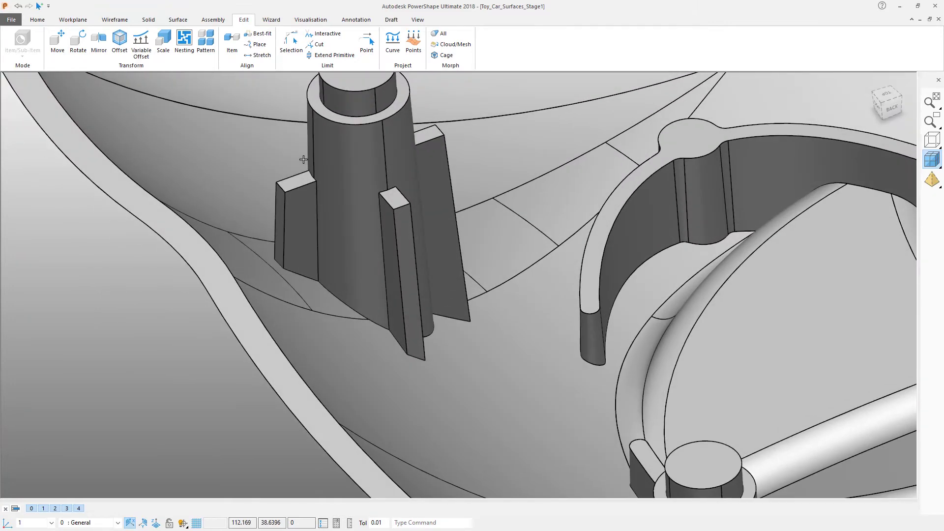
pyautogui.click(304, 217)
pyautogui.click(302, 217)
pyautogui.moveTo(322, 251); pyautogui.dragTo(400, 276, button='middle')
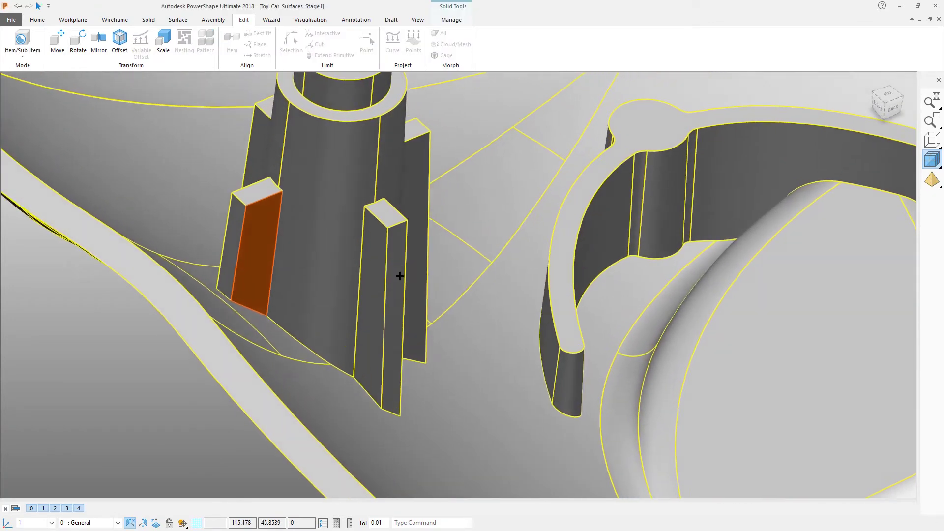
pyautogui.scroll(5, 399, 275)
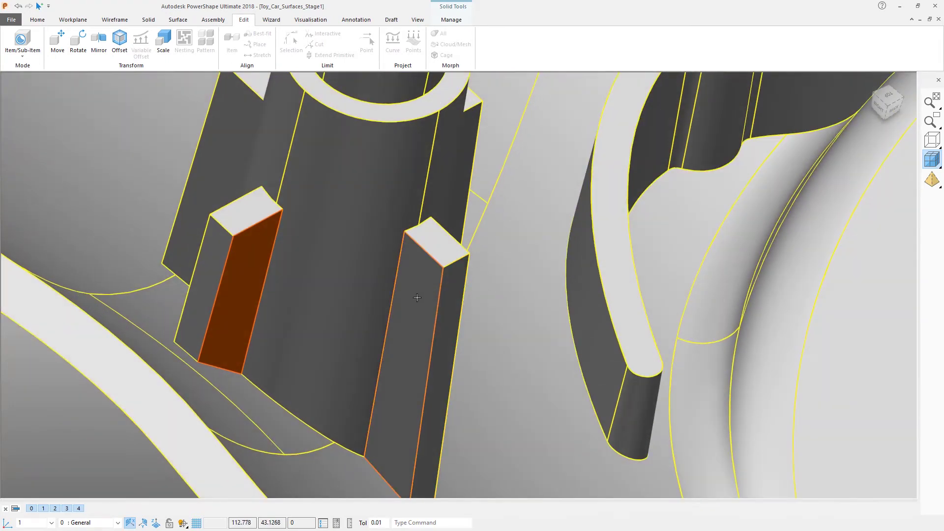
pyautogui.click(224, 122)
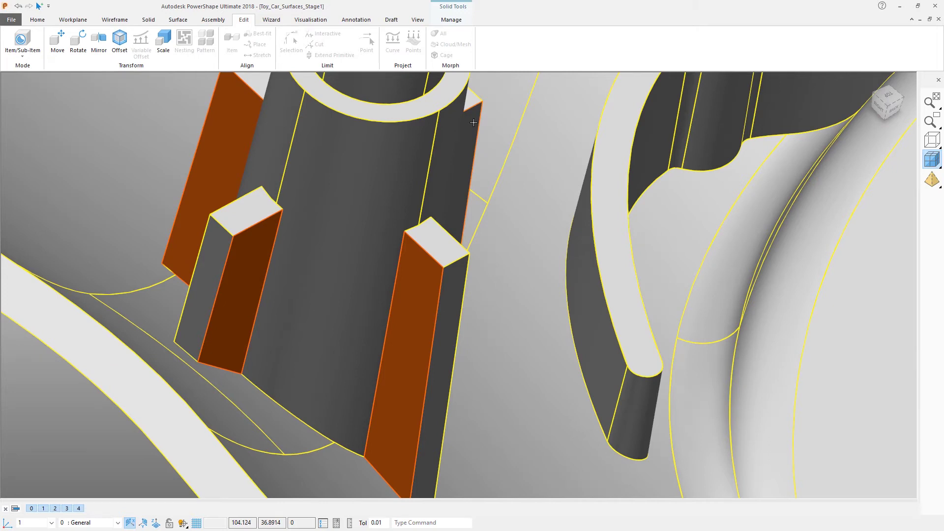
pyautogui.scroll(-3, 493, 212)
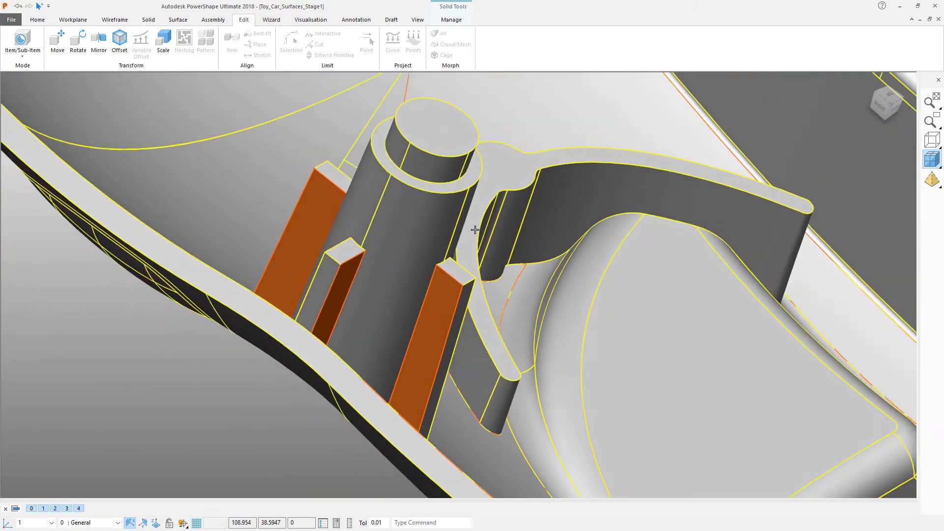
# Add the opposite side faces of the first peg's support ribs to the selection
pyautogui.moveTo(476, 230); pyautogui.dragTo(444, 233, button='middle')
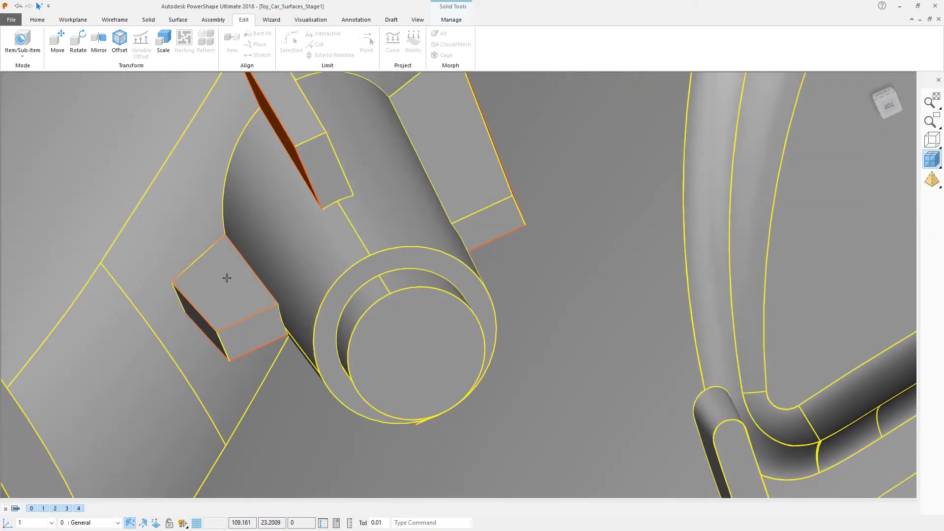
pyautogui.click(226, 278)
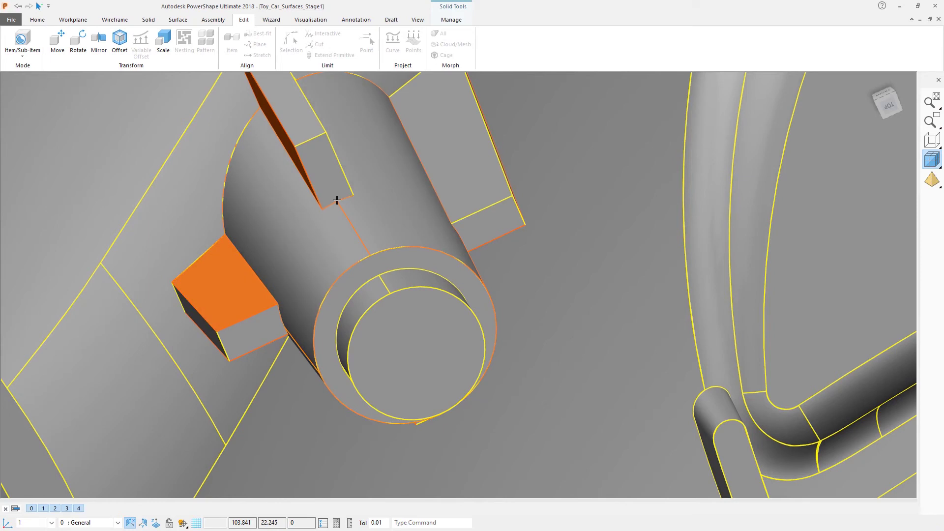
pyautogui.click(440, 129)
pyautogui.moveTo(415, 151); pyautogui.dragTo(364, 189, button='middle')
pyautogui.click(360, 195)
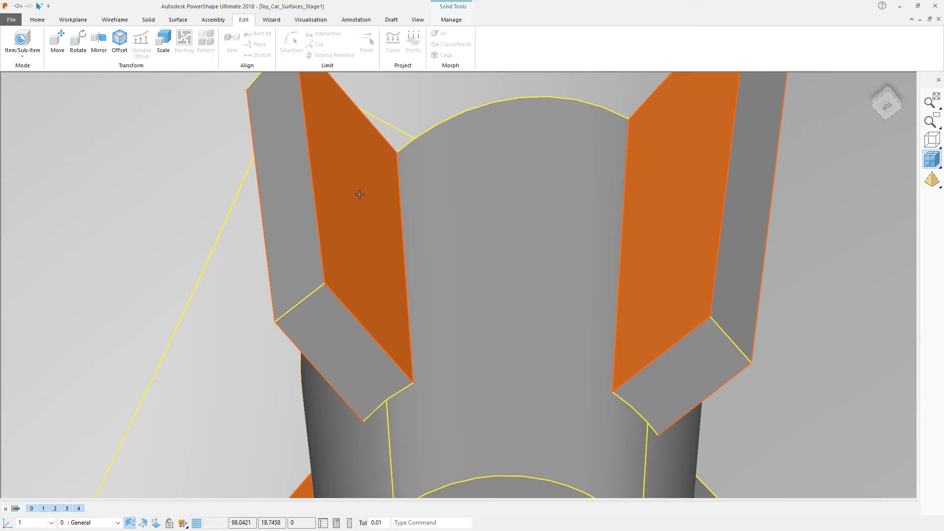
pyautogui.click(360, 194)
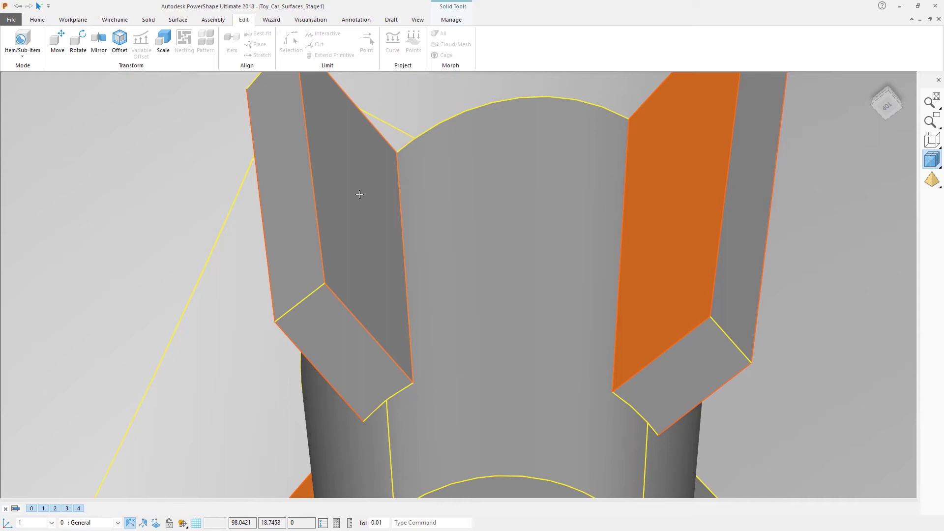
pyautogui.click(359, 194)
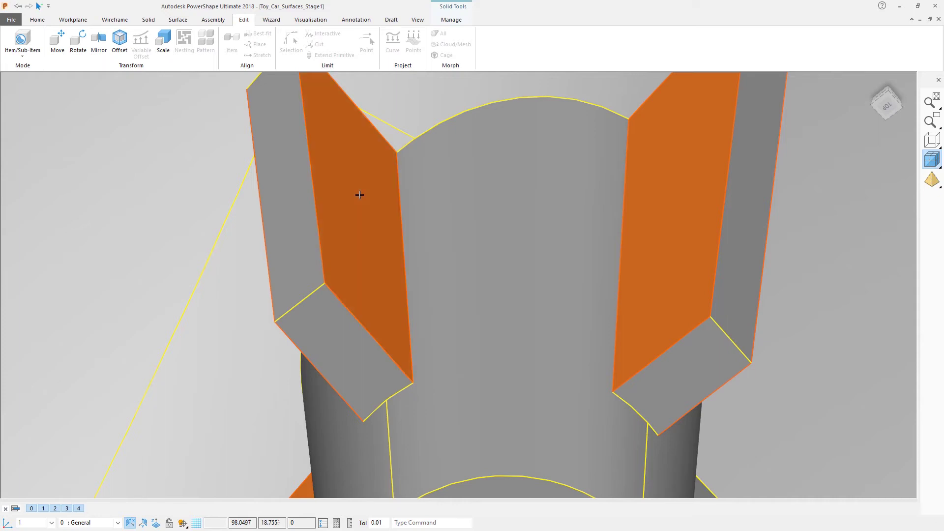
pyautogui.moveTo(660, 317); pyautogui.dragTo(648, 285, button='middle')
pyautogui.click(646, 305)
# Add the visible side faces of three support ribs on the second front peg to the selection
pyautogui.scroll(-5, 636, 285)
pyautogui.scroll(4, 634, 292)
pyautogui.click(427, 266)
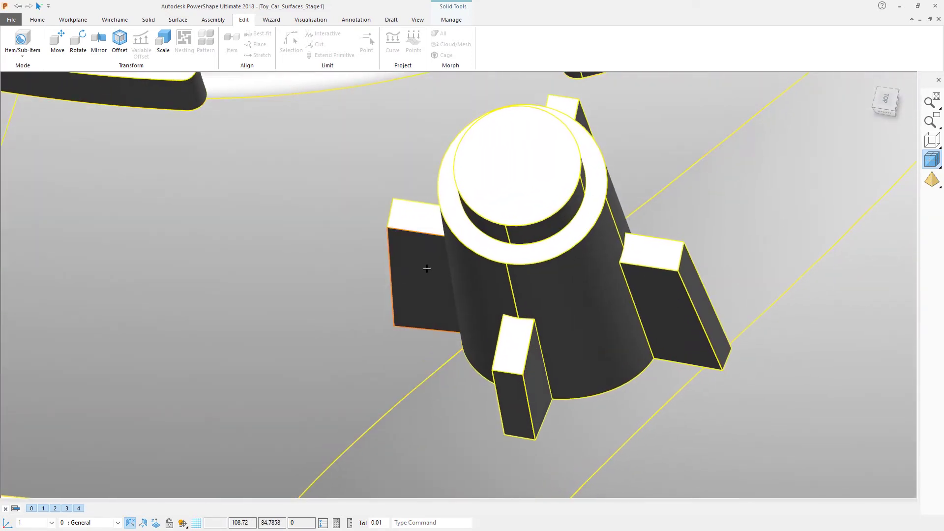
pyautogui.click(424, 268)
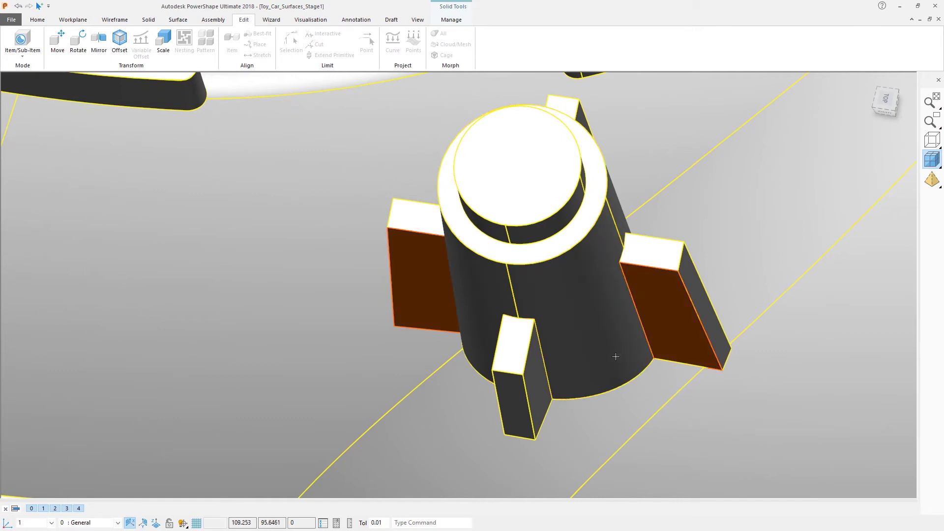
pyautogui.click(534, 373)
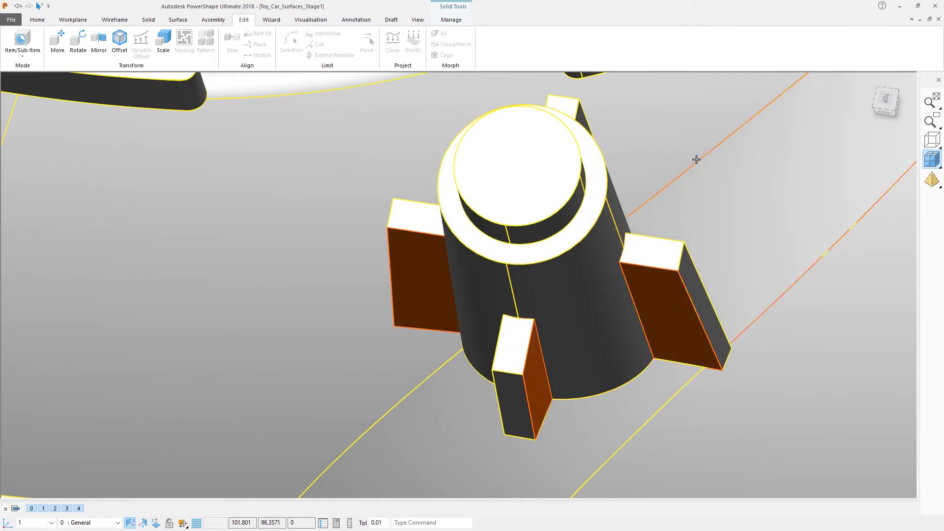
# Add the remaining side faces of the second peg's ribs to the selection
pyautogui.moveTo(670, 149)
pyautogui.mouseDown(button='middle')
pyautogui.moveTo(622, 170)
pyautogui.moveTo(701, 225)
pyautogui.moveTo(706, 326)
pyautogui.mouseUp(button='middle')
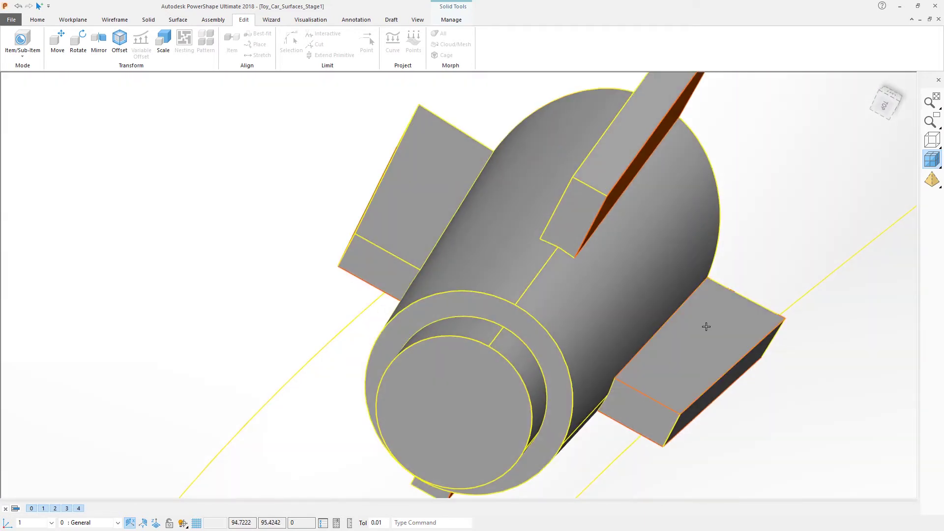
pyautogui.click(706, 331)
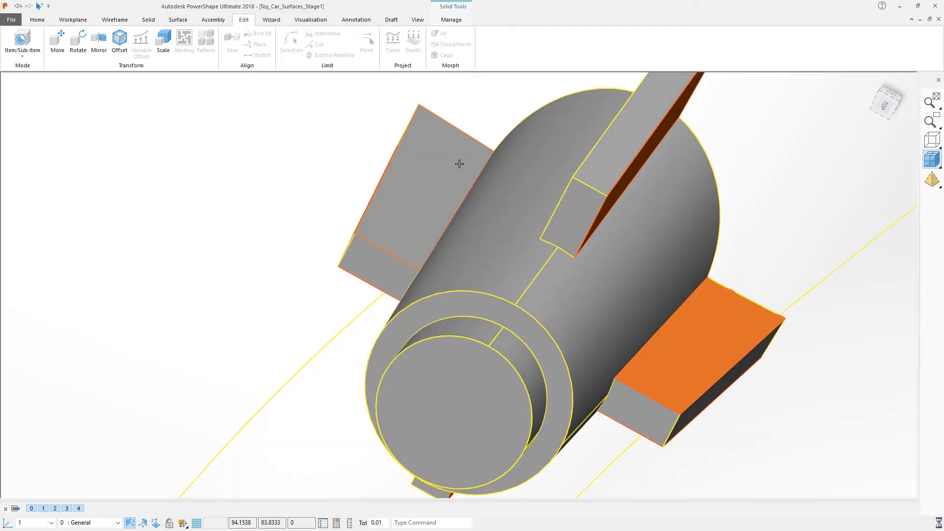
pyautogui.click(459, 162)
pyautogui.moveTo(607, 170); pyautogui.dragTo(693, 244, button='middle')
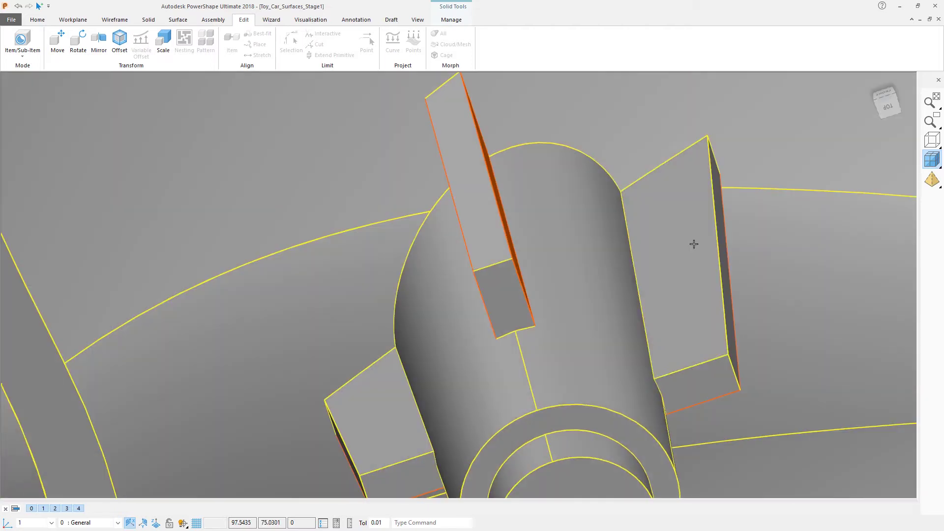
pyautogui.click(643, 237)
pyautogui.click(395, 409)
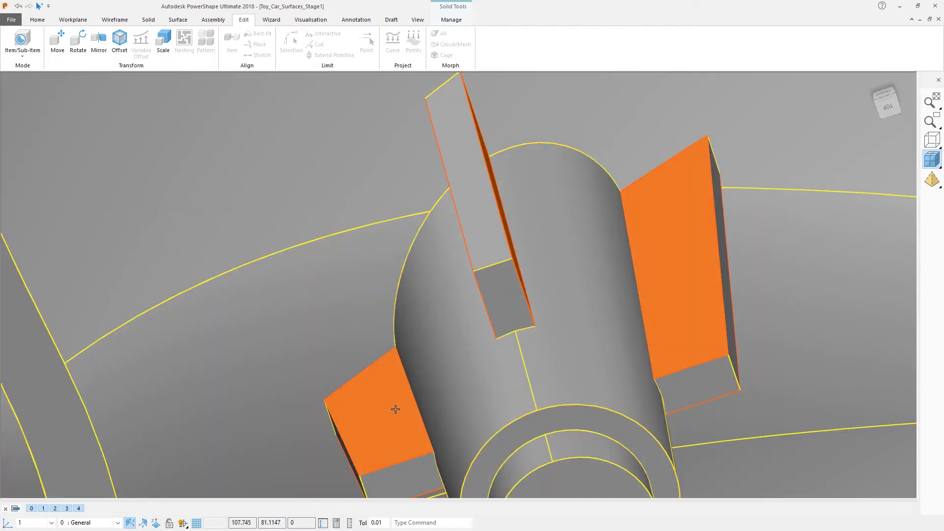
# Draft the selected rib side faces at an angle of 2, using one rib's top face as the reference face
pyautogui.moveTo(398, 272); pyautogui.dragTo(456, 22, button='middle')
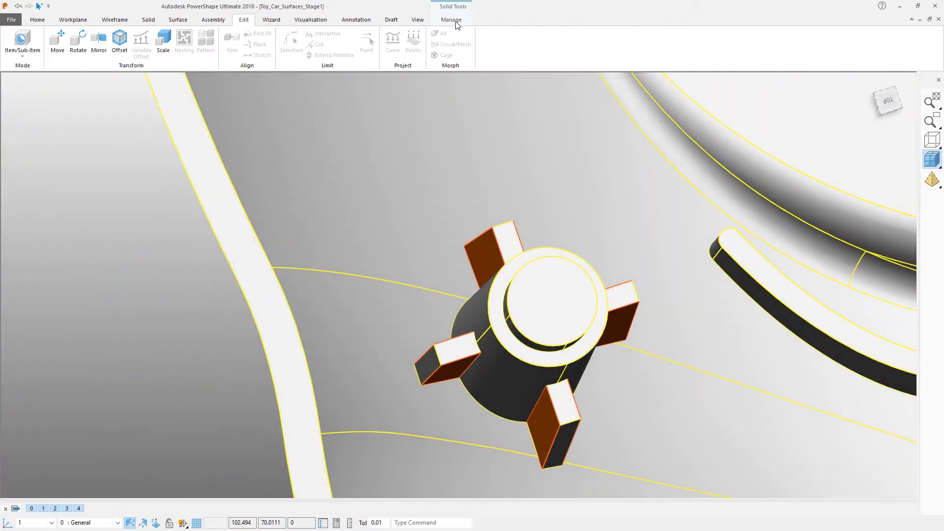
pyautogui.click(456, 24)
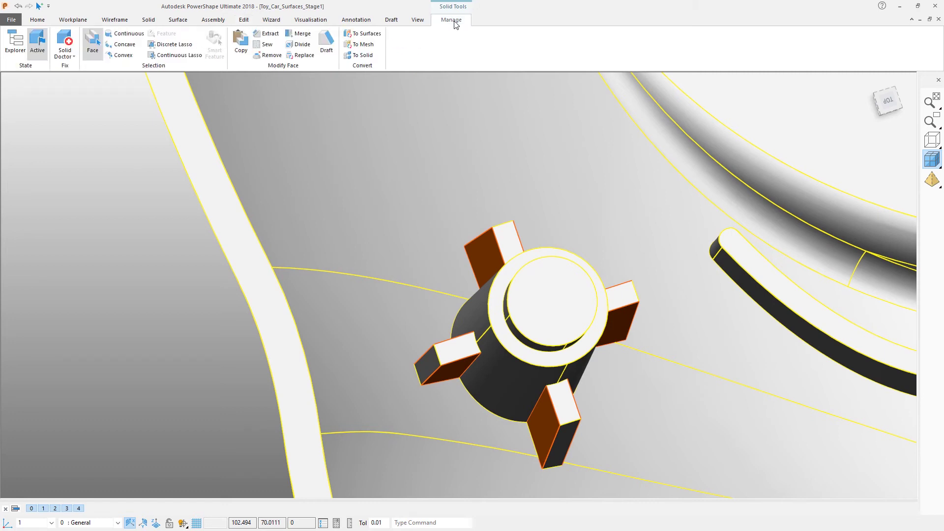
pyautogui.click(326, 43)
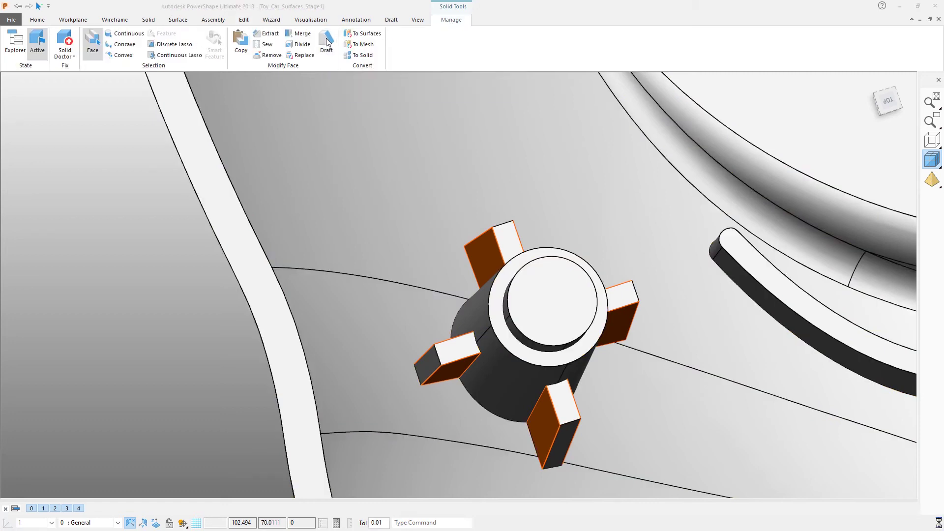
pyautogui.moveTo(131, 39); pyautogui.dragTo(197, 126)
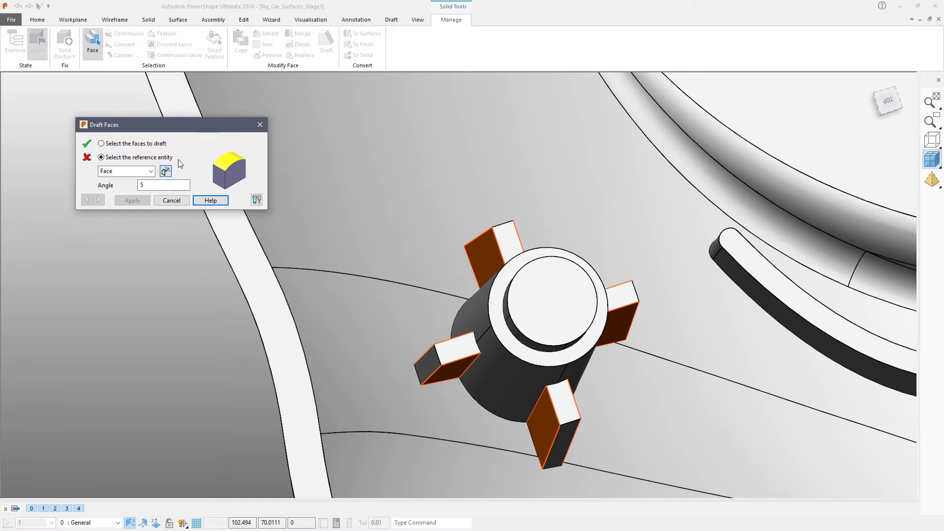
pyautogui.click(141, 184)
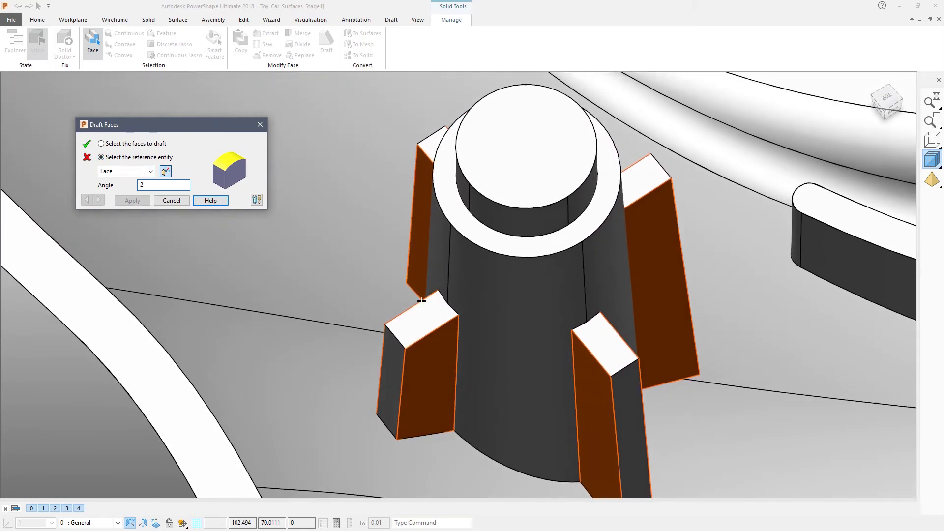
pyautogui.moveTo(422, 301); pyautogui.dragTo(376, 311, button='middle')
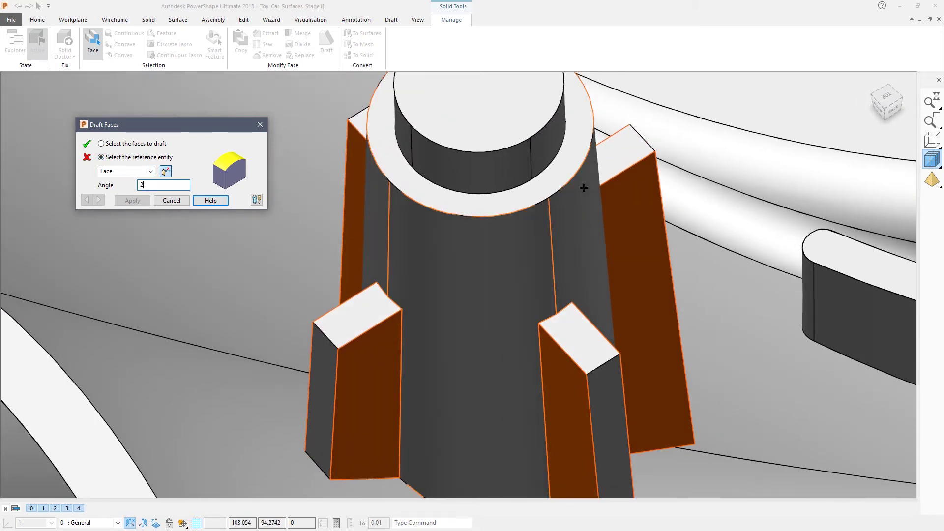
pyautogui.click(360, 315)
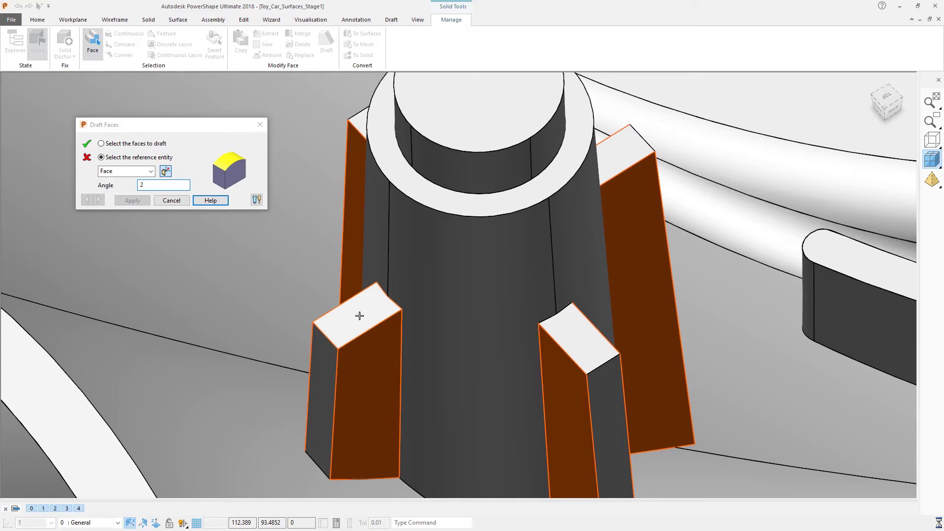
pyautogui.click(359, 316)
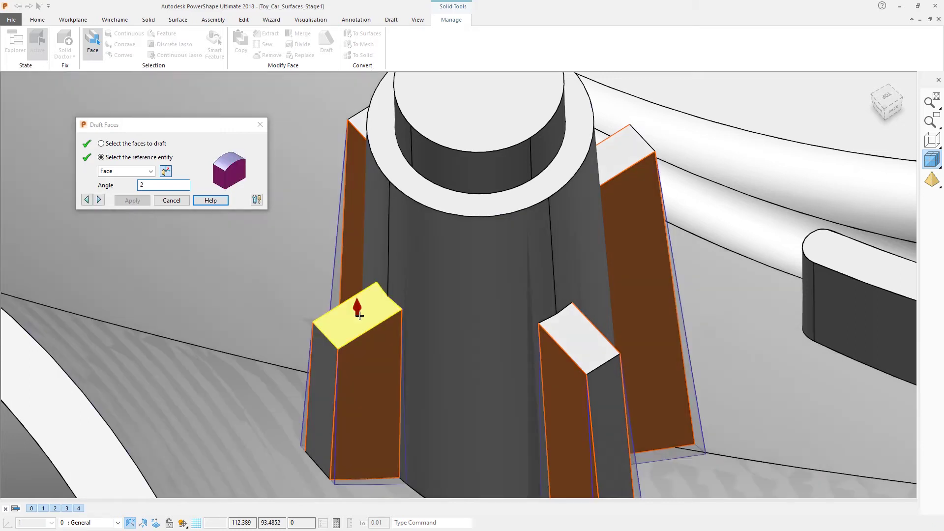
pyautogui.moveTo(359, 315); pyautogui.dragTo(393, 290, button='middle')
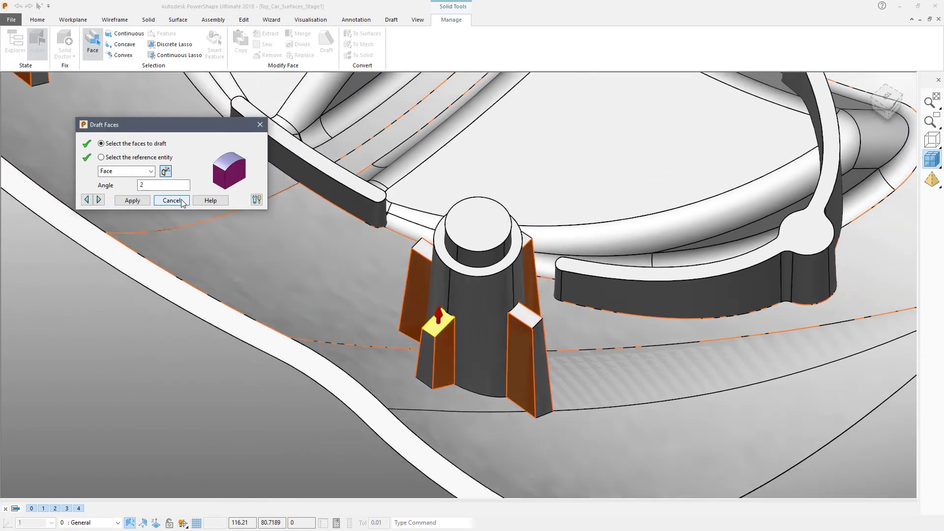
pyautogui.click(180, 201)
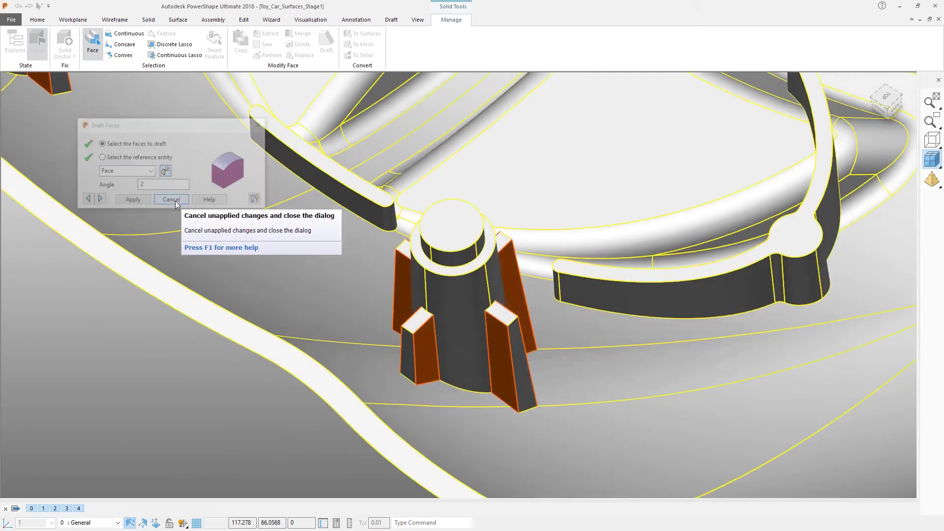
# Inspect the drafted ribs on both front pegs and clear the solid selection
pyautogui.scroll(-4, 274, 287)
pyautogui.moveTo(190, 348); pyautogui.dragTo(427, 362, button='middle')
pyautogui.click(237, 353)
pyautogui.click(428, 362)
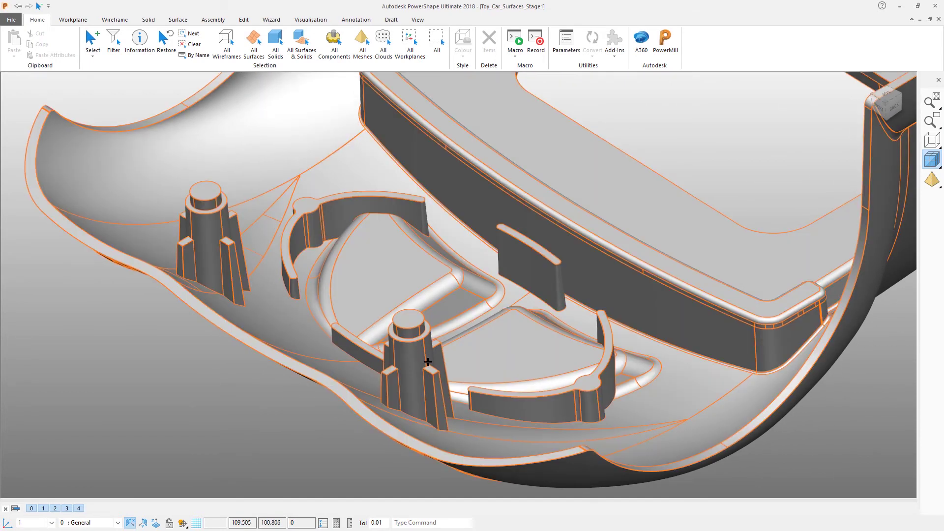
pyautogui.moveTo(276, 202); pyautogui.dragTo(281, 203, button='middle')
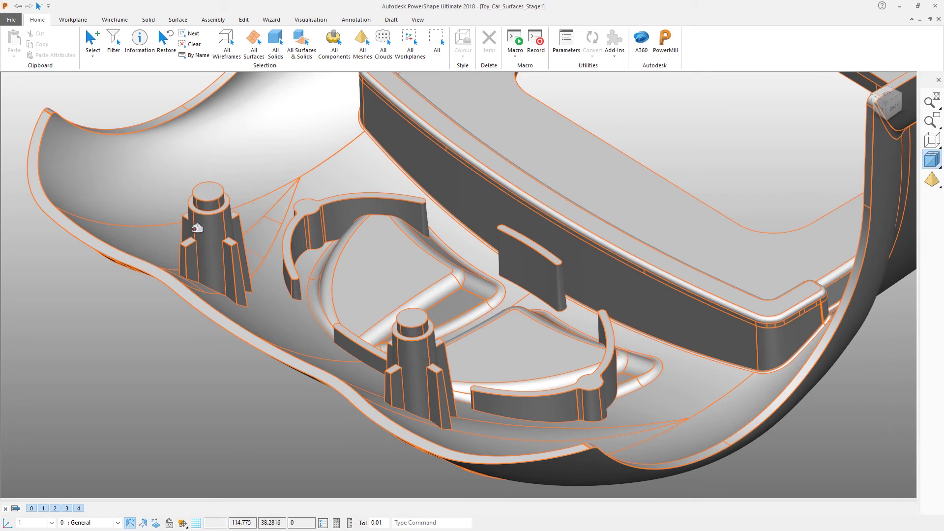
pyautogui.click(196, 348)
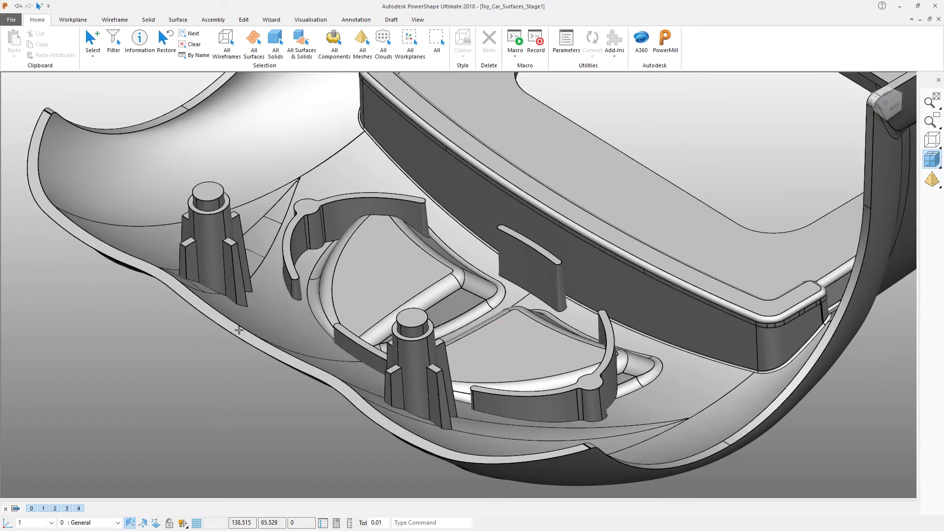
# Select the top and side faces of the small pins on top of both rear pegs
pyautogui.scroll(-2, 385, 246)
pyautogui.moveTo(385, 246); pyautogui.dragTo(493, 296, button='middle')
pyautogui.scroll(2, 492, 296)
pyautogui.scroll(6, 492, 296)
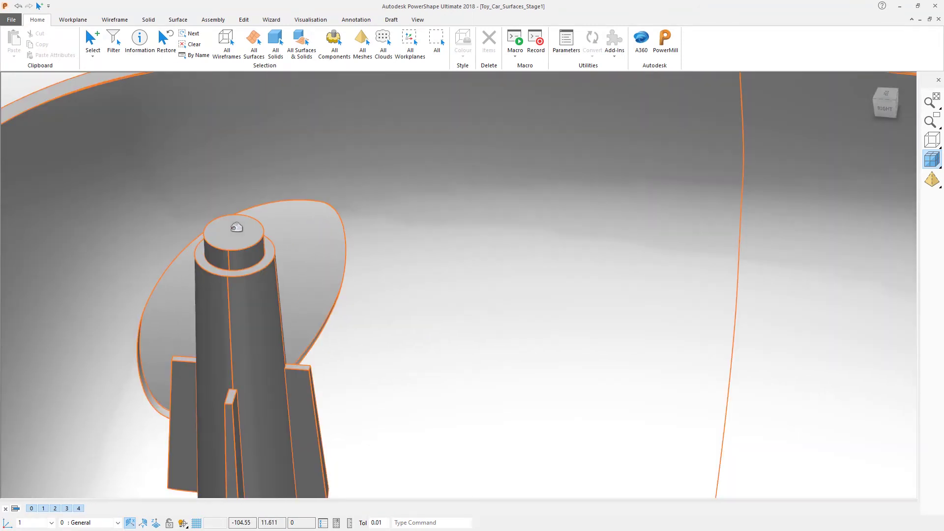
pyautogui.click(234, 227)
pyautogui.scroll(1, 237, 231)
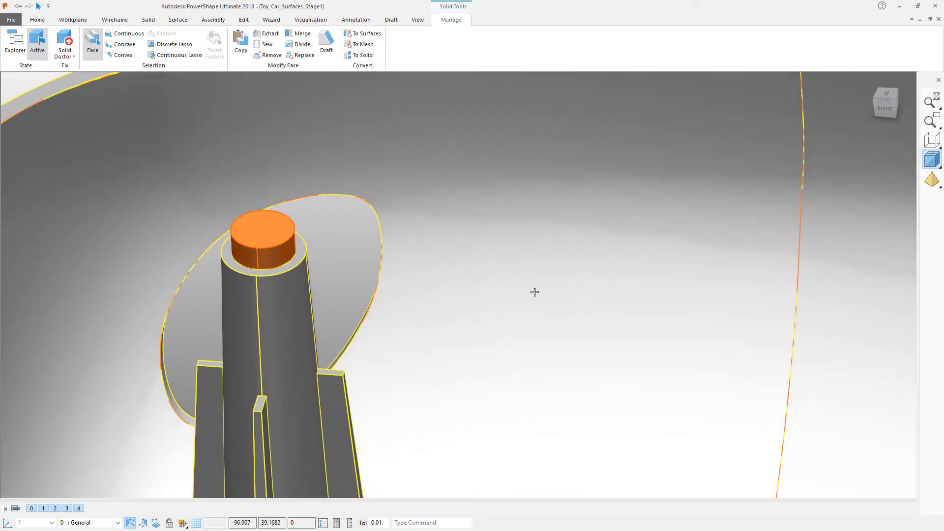
pyautogui.moveTo(534, 293); pyautogui.dragTo(585, 261, button='middle')
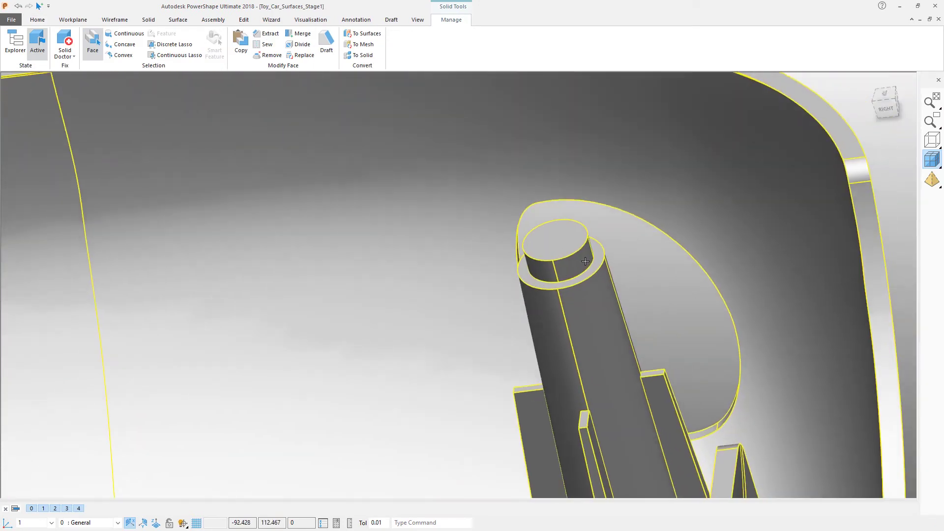
pyautogui.click(564, 247)
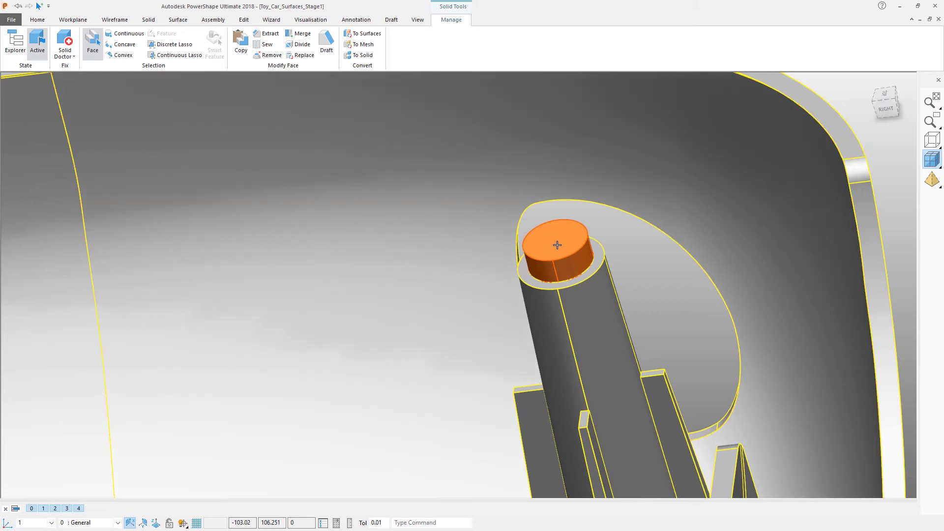
# Remove the selected pin faces so both rear pegs end in flat tops
pyautogui.press('Right')
pyautogui.press('Right')
pyautogui.press('Right')
pyautogui.press('Right')
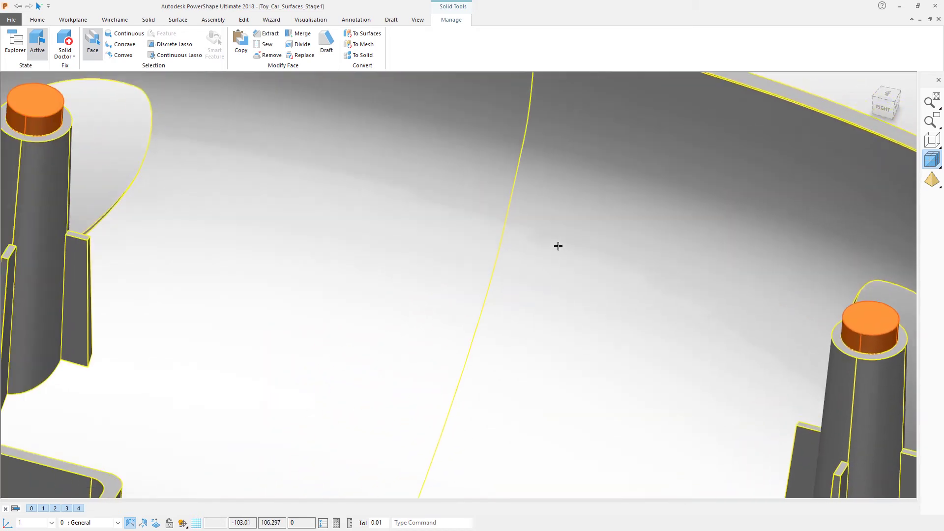
pyautogui.press('Right')
pyautogui.press('Right')
pyautogui.press('Right')
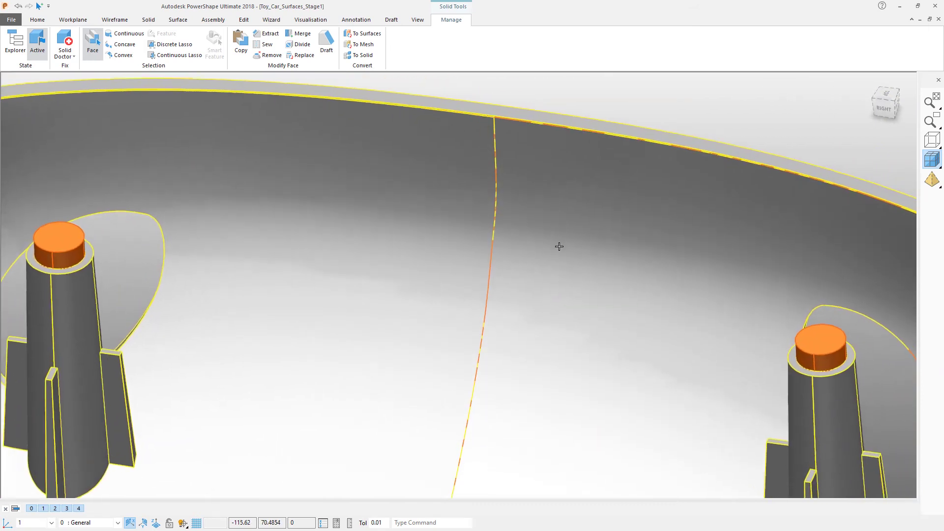
pyautogui.click(261, 57)
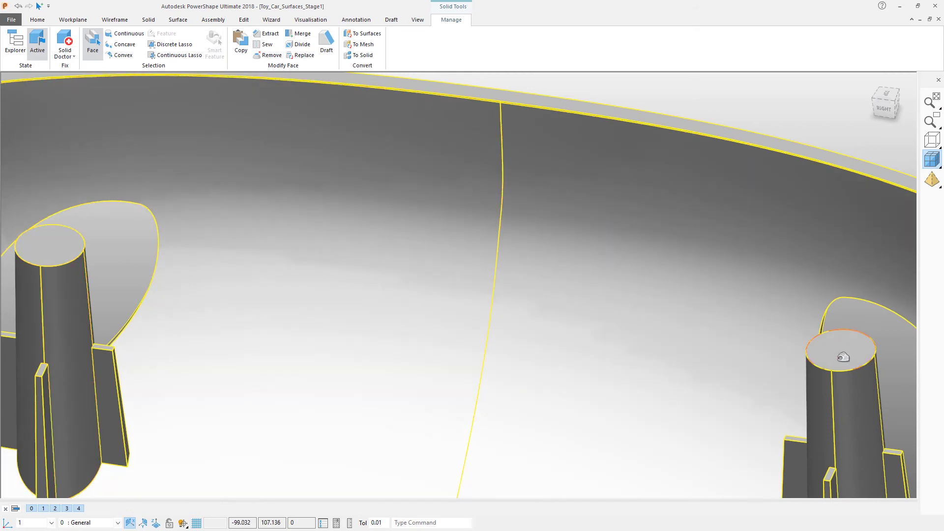
# Select the top faces of the small pins on both front pegs
pyautogui.scroll(-10, 510, 356)
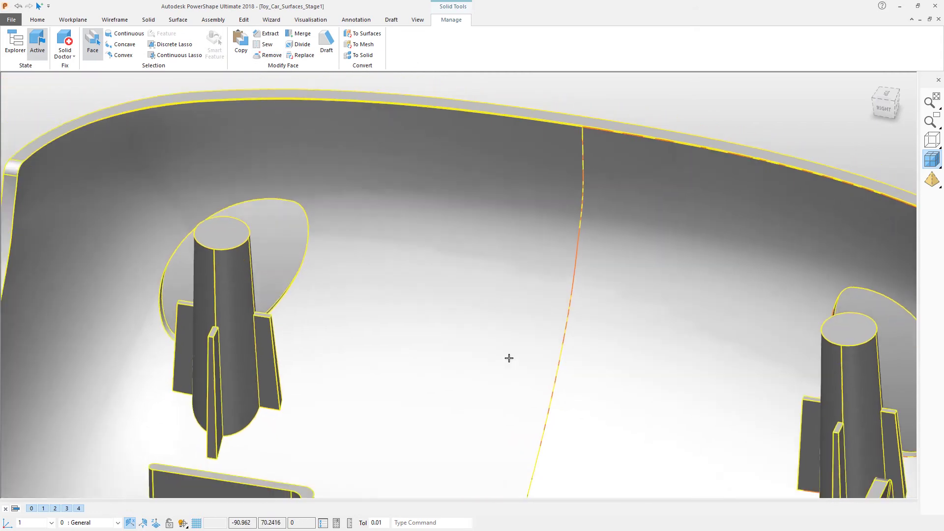
pyautogui.scroll(-3, 509, 355)
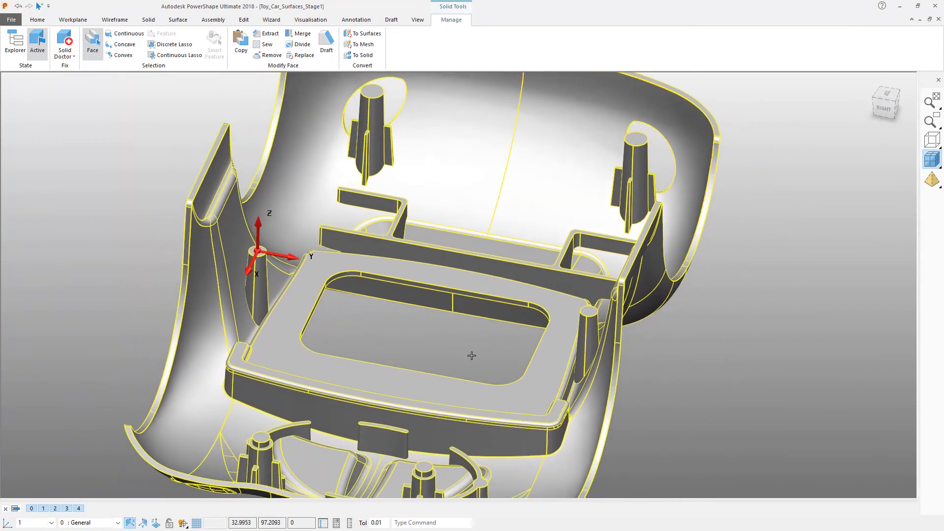
pyautogui.scroll(8, 473, 358)
pyautogui.scroll(5, 474, 358)
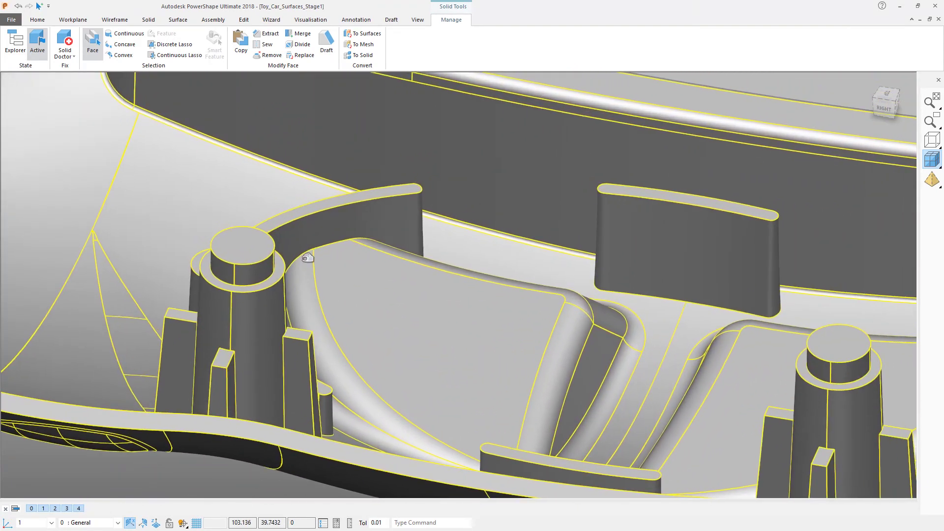
pyautogui.scroll(3, 235, 249)
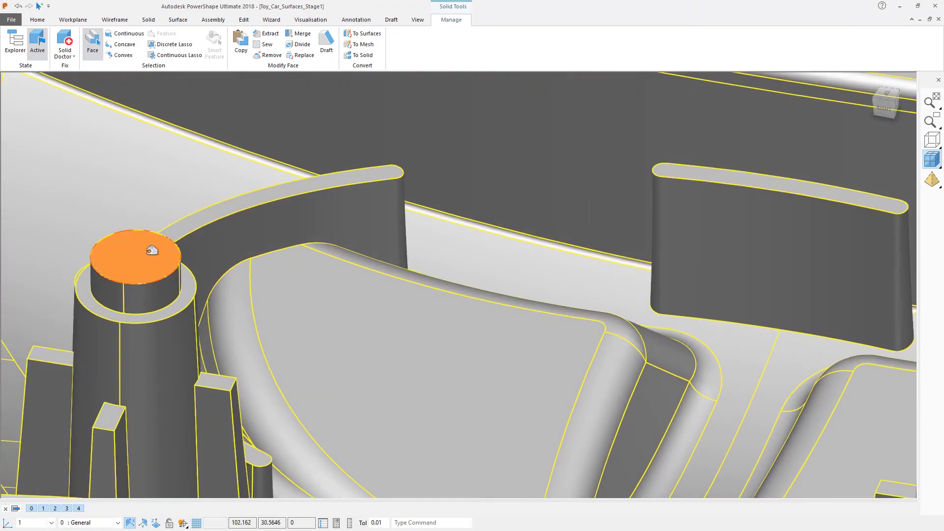
pyautogui.moveTo(171, 274); pyautogui.dragTo(417, 355, button='middle')
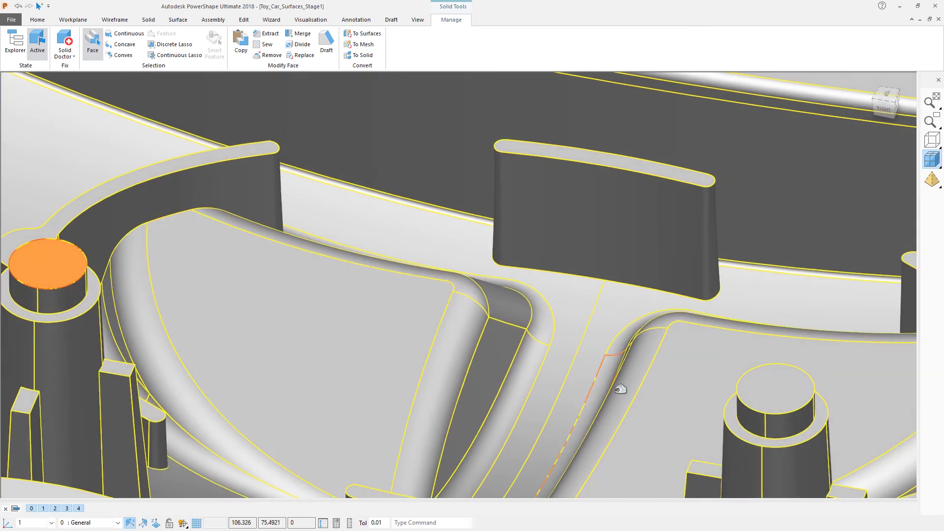
pyautogui.click(787, 391)
pyautogui.moveTo(786, 392); pyautogui.dragTo(783, 394, button='middle')
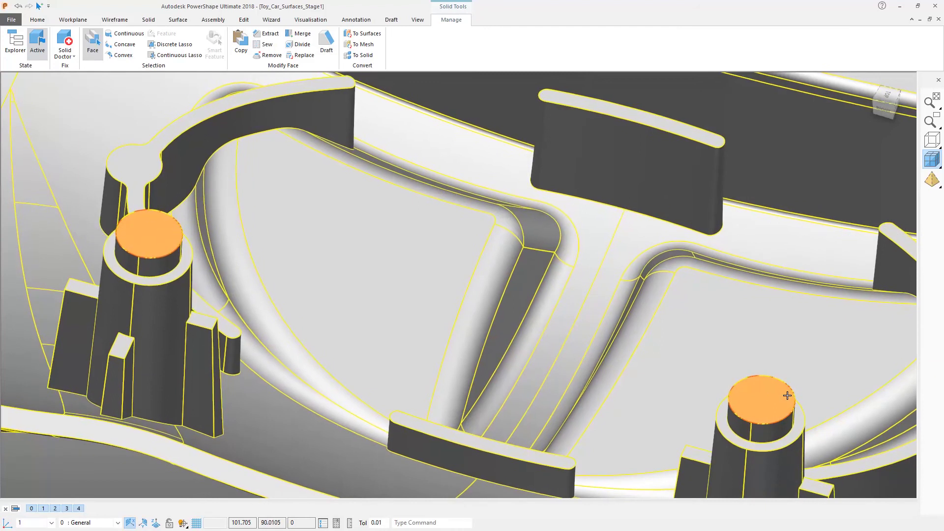
# Replace the selected pin top faces with the ring-shaped shoulder face of one front peg and deselect the solid
pyautogui.click(292, 56)
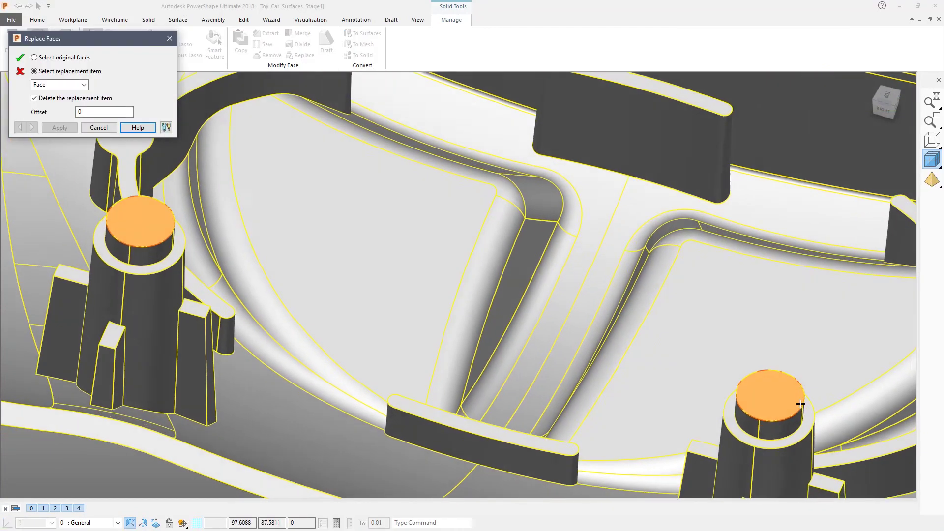
pyautogui.keyDown('shift'); pyautogui.moveTo(800, 403); pyautogui.dragTo(517, 321, button='middle'); pyautogui.keyUp('shift')
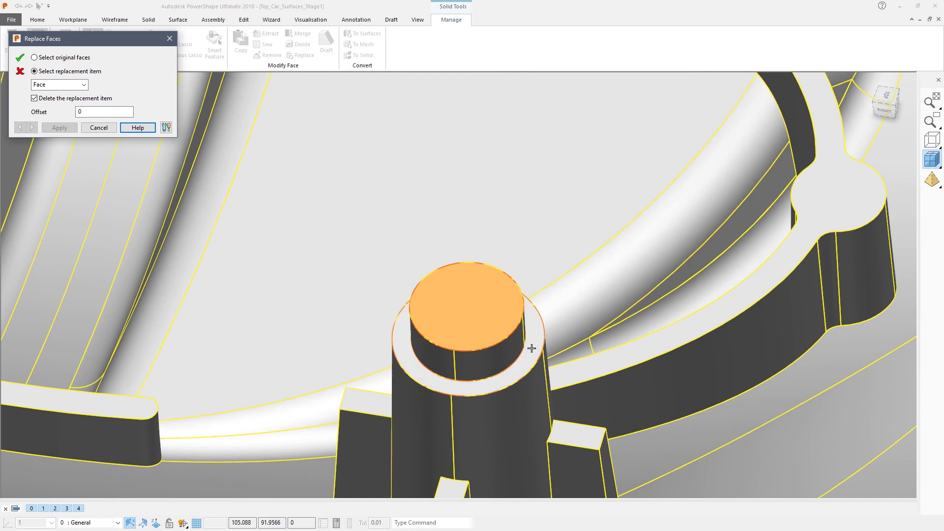
pyautogui.click(531, 348)
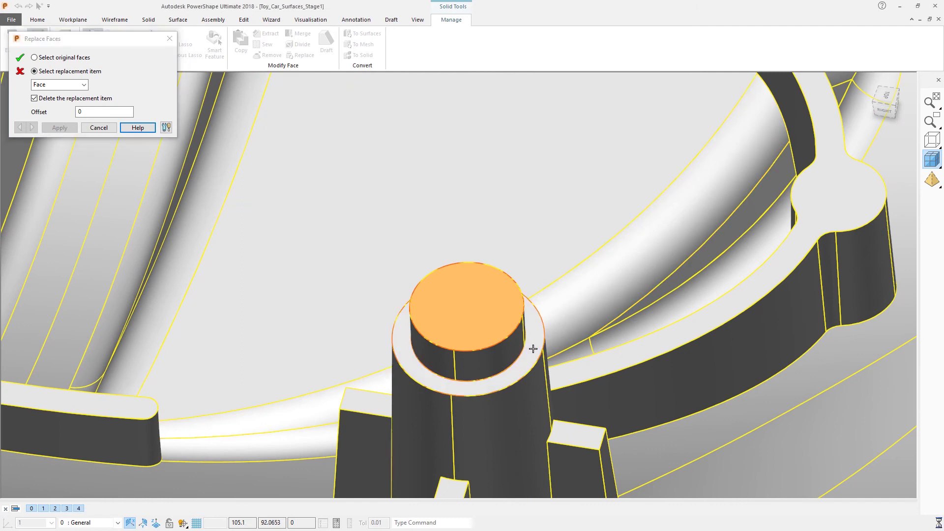
pyautogui.click(533, 348)
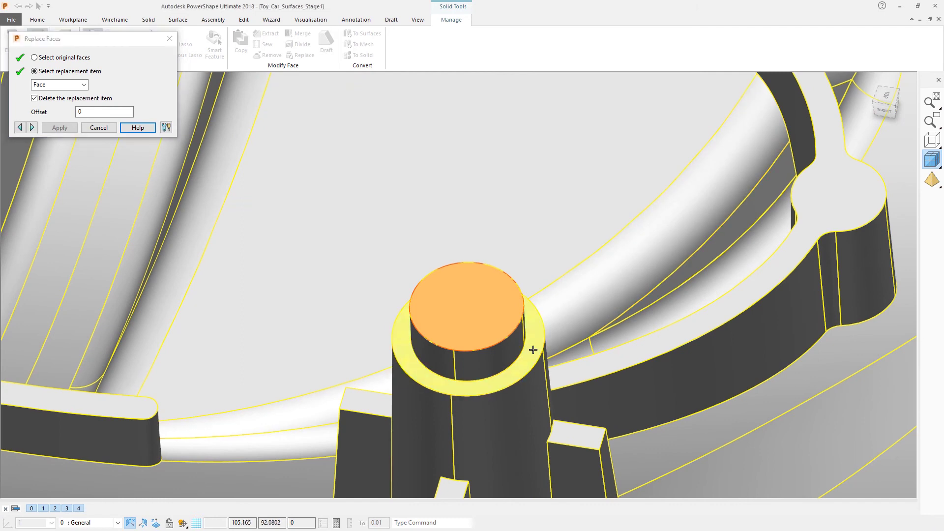
pyautogui.moveTo(533, 349); pyautogui.dragTo(644, 349, button='middle')
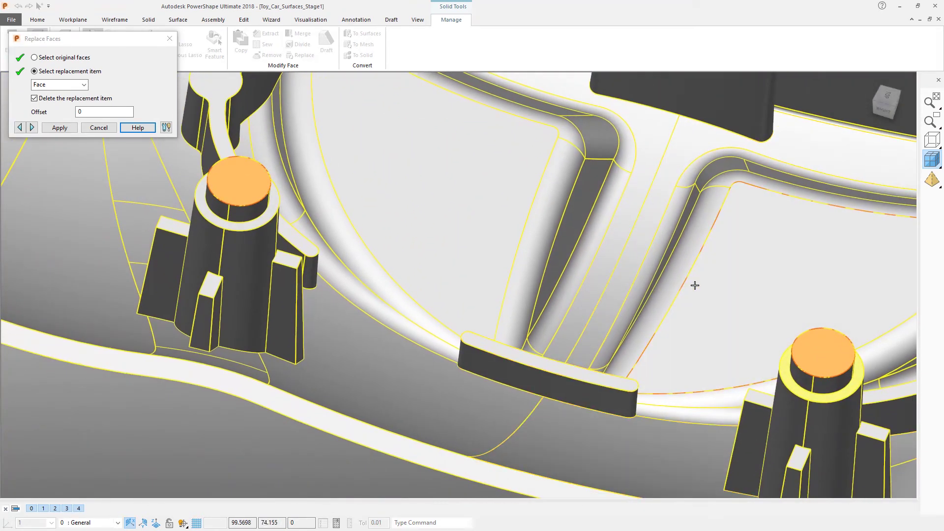
pyautogui.moveTo(695, 285); pyautogui.dragTo(694, 285, button='middle')
pyautogui.press('Return')
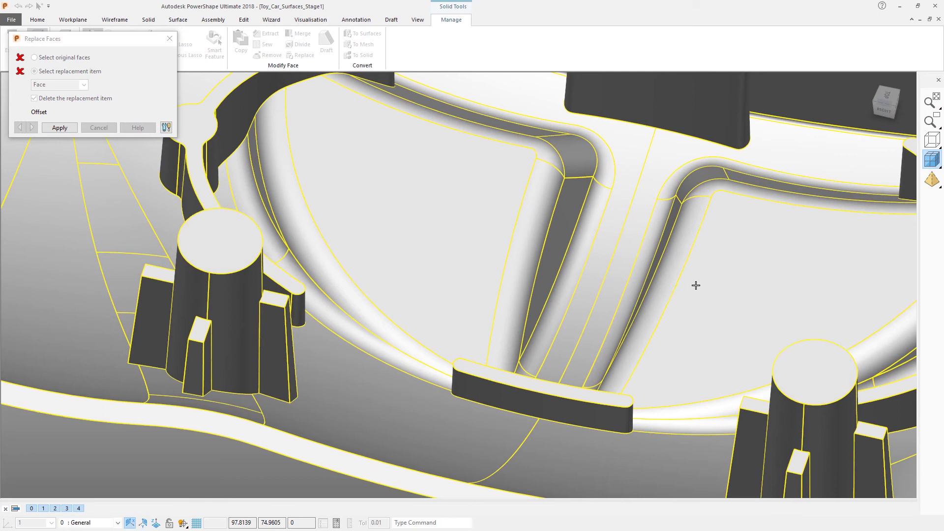
pyautogui.click(99, 128)
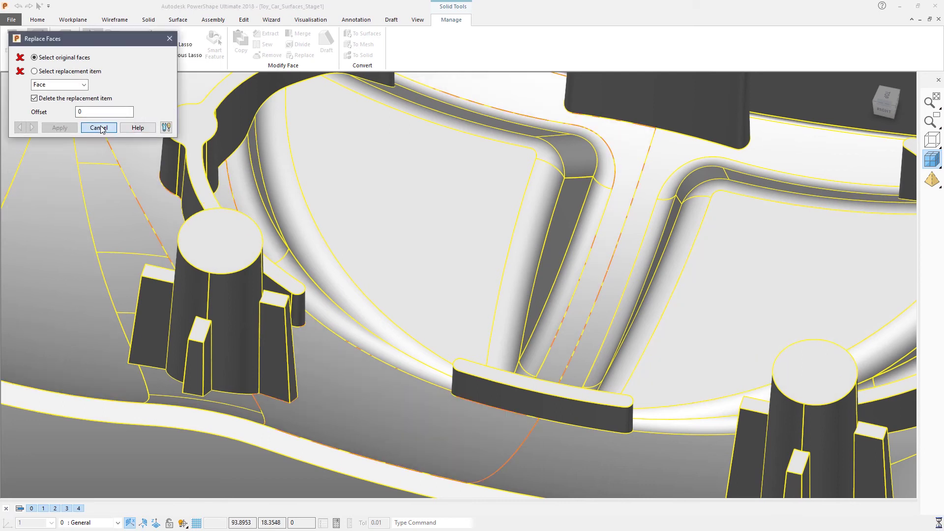
pyautogui.moveTo(326, 200); pyautogui.dragTo(398, 294, button='middle')
pyautogui.scroll(-10, 399, 293)
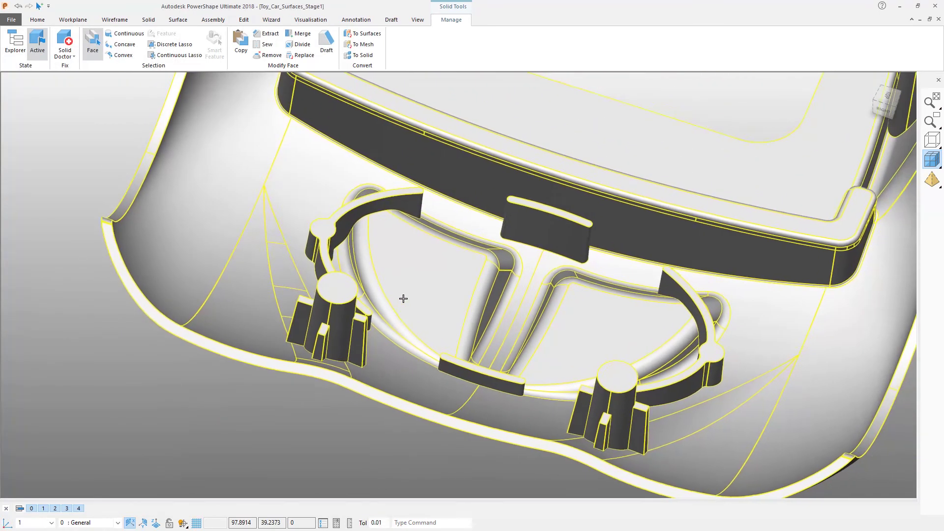
pyautogui.click(209, 370)
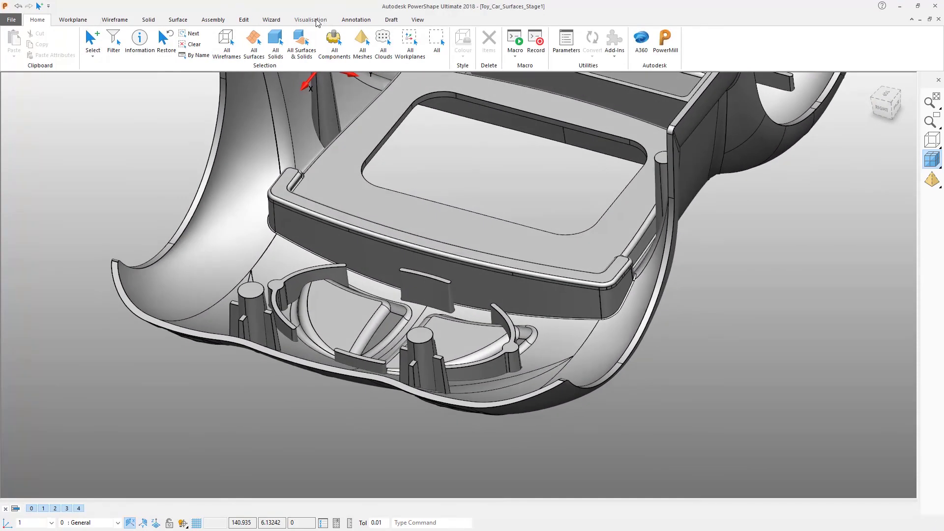
# Turn on undercut shading for the car body and delete Workplane 1 at the top of the middle peg
pyautogui.click(322, 21)
pyautogui.click(50, 39)
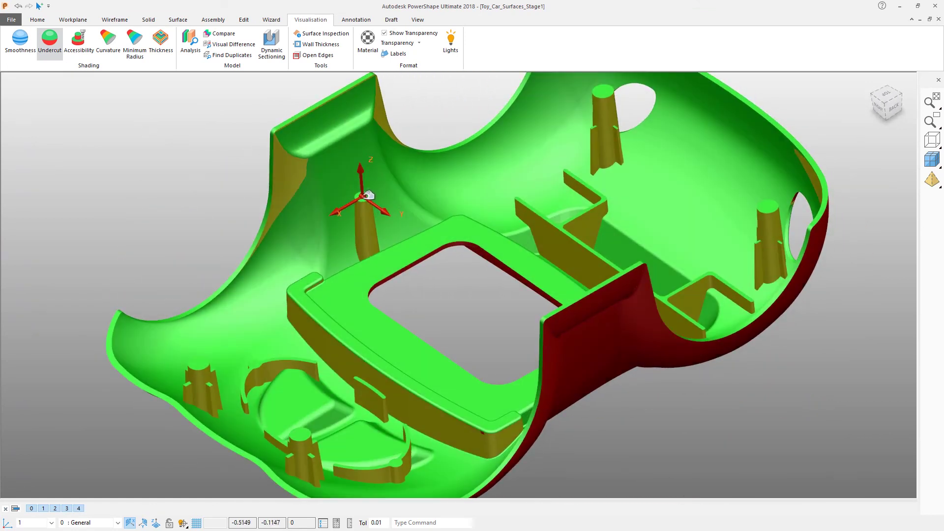
pyautogui.click(366, 195)
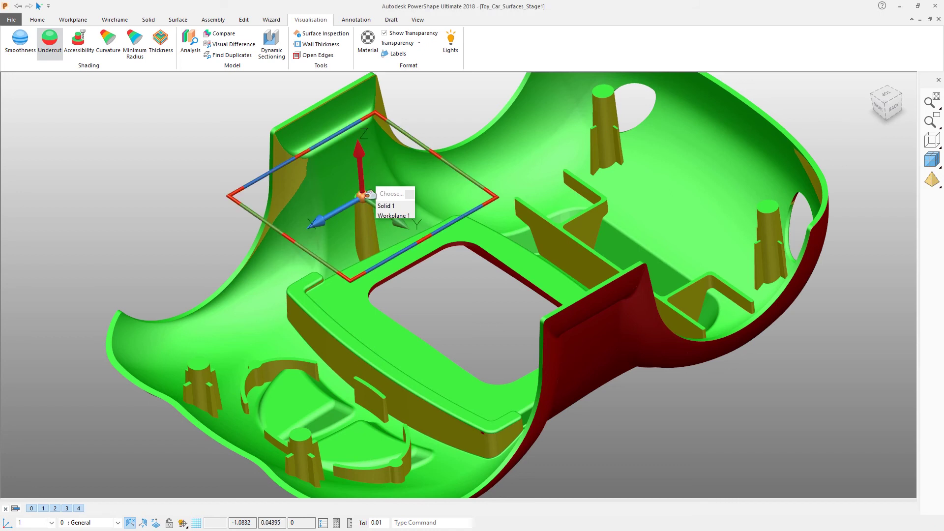
pyautogui.click(388, 216)
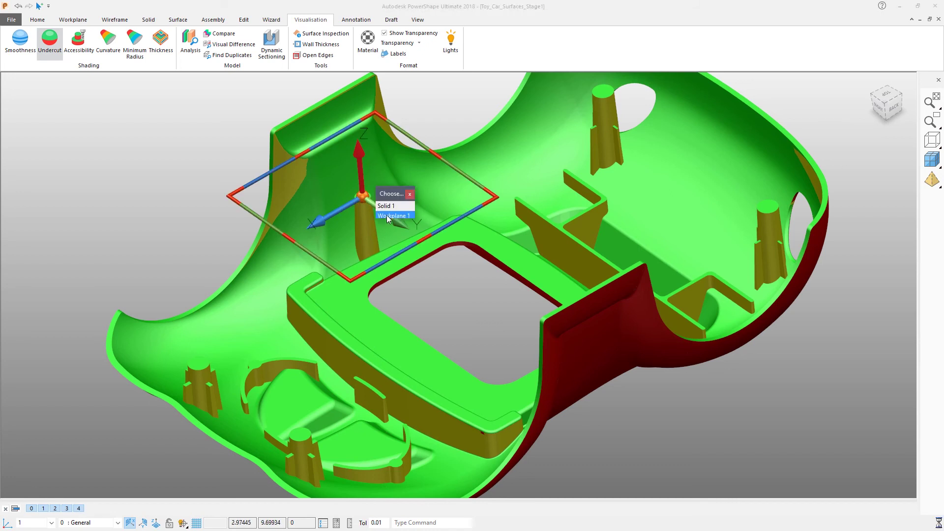
pyautogui.press('Delete')
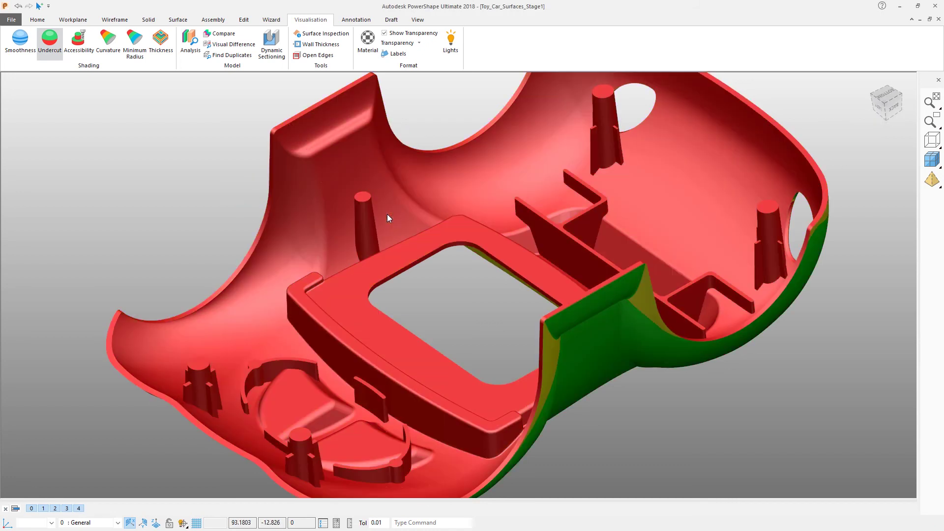
# Examine the outside of the car body for undercuts relative to the world axes and turn off undercut shading
pyautogui.moveTo(214, 189); pyautogui.dragTo(215, 190, button='middle')
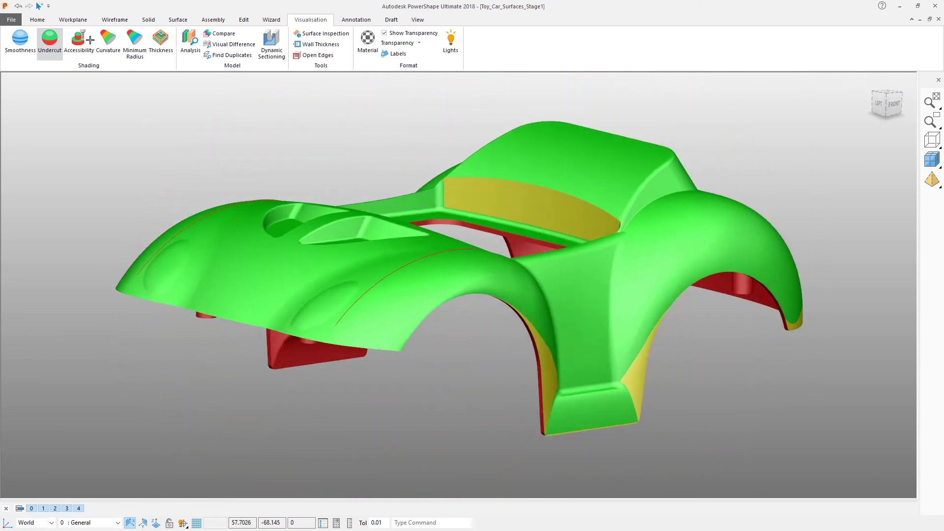
pyautogui.click(50, 43)
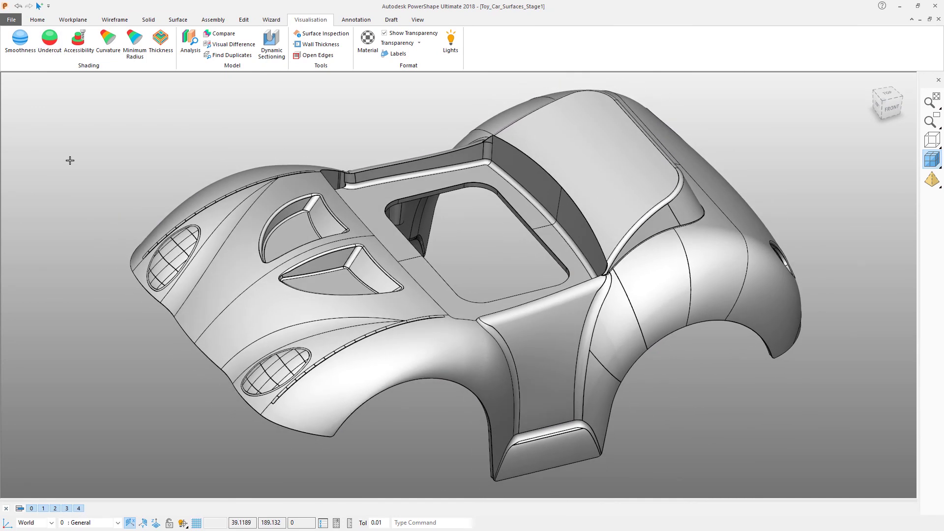
# Open the Save Model As dialog to save the corrected car body as a new model
pyautogui.click(12, 20)
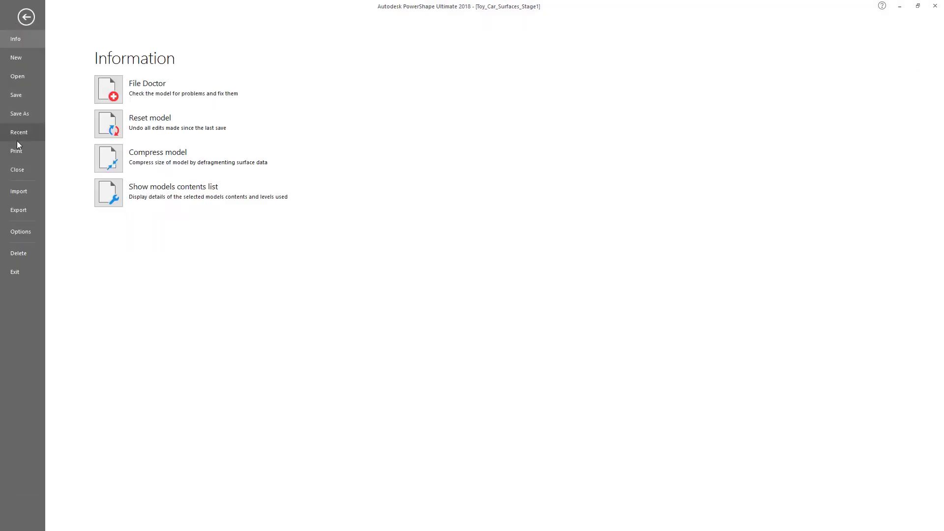
pyautogui.click(21, 117)
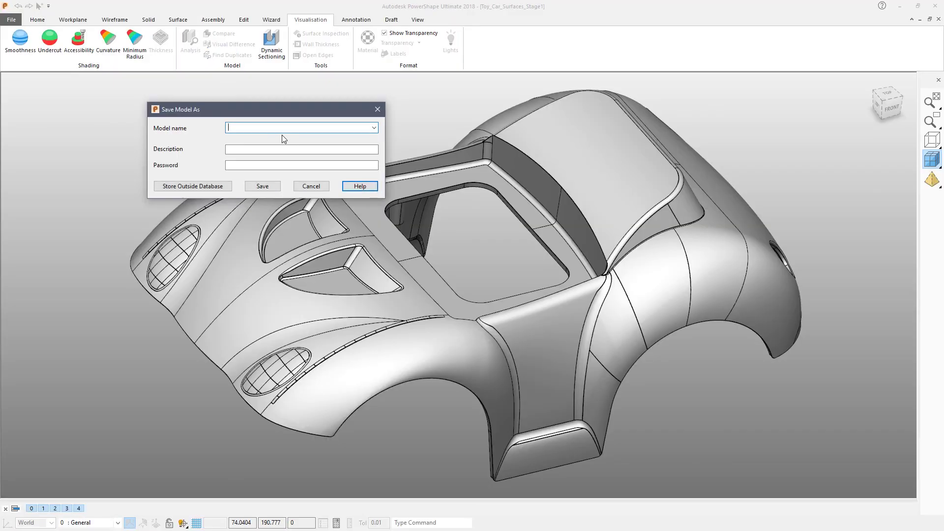